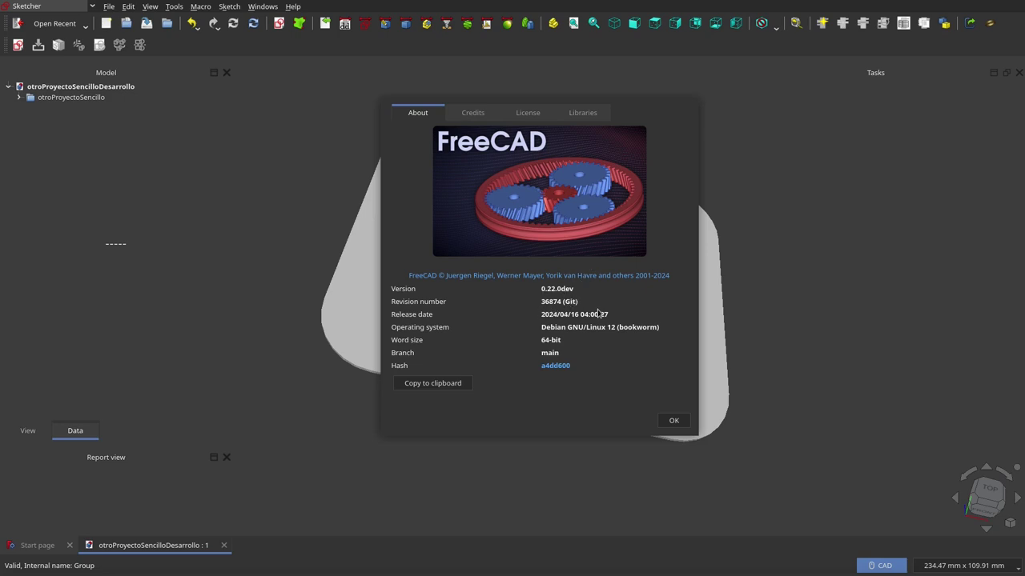
# - Close the About FreeCAD dialog and orbit the view to see the four-boss plate
pyautogui.click(676, 422)
pyautogui.moveTo(641, 174)
pyautogui.mouseDown(button='middle')
pyautogui.moveTo(590, 208)
pyautogui.moveTo(589, 188)
pyautogui.mouseUp(button='middle')
# - Open the base sketch and name its 70 mm length dimension largo
pyautogui.scroll(-5, 589, 189)
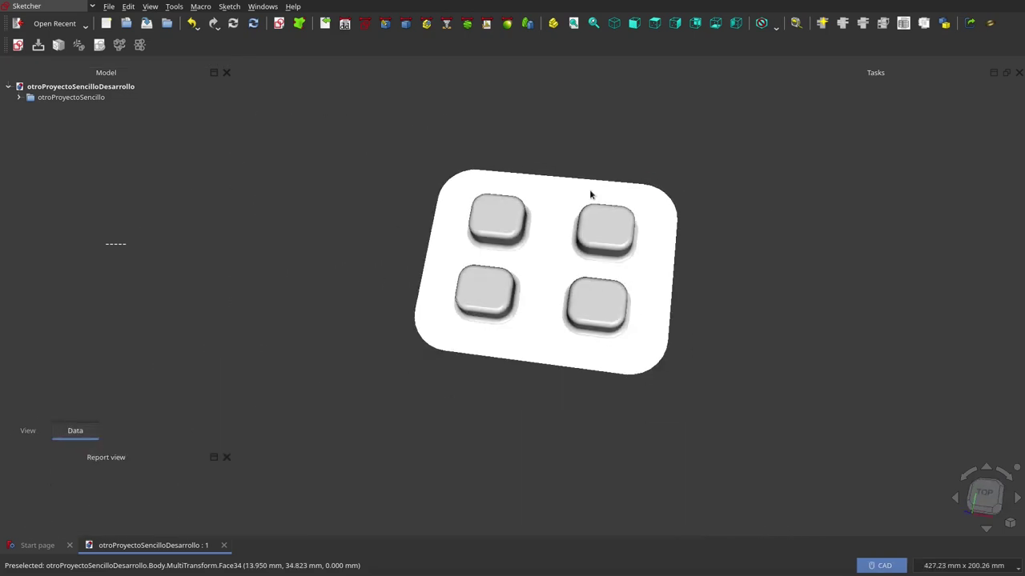
pyautogui.click(19, 97)
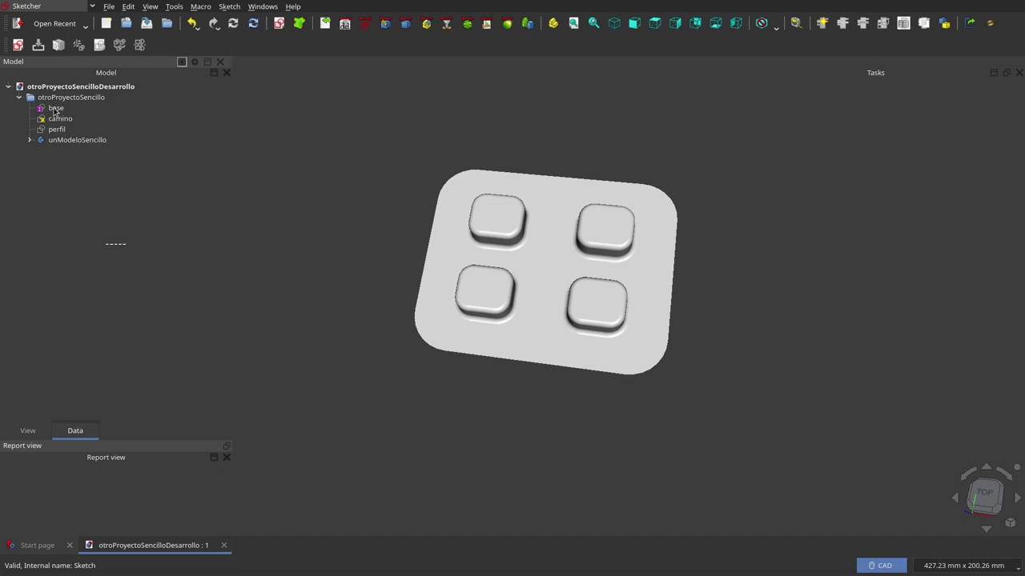
pyautogui.doubleClick(55, 109)
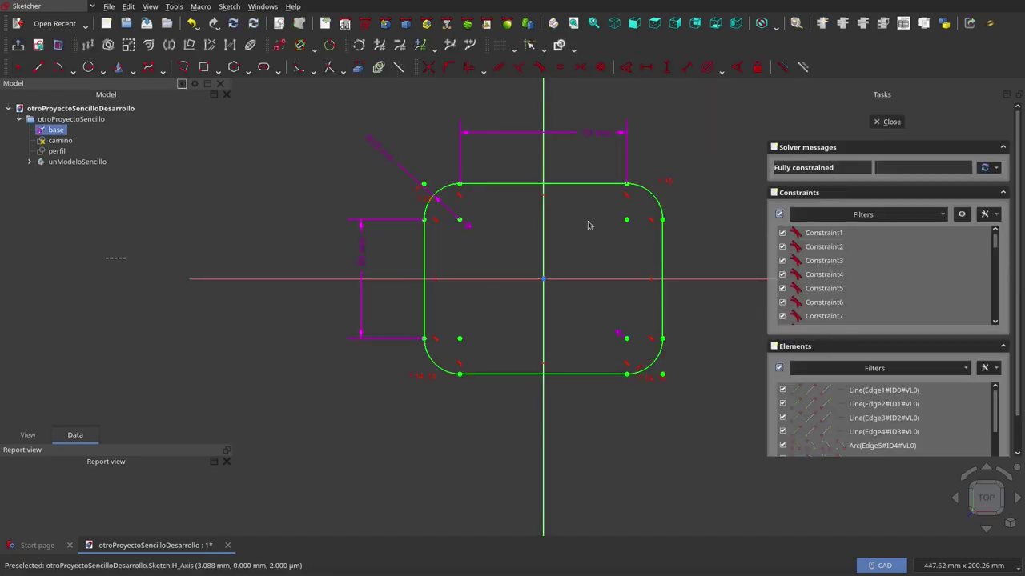
pyautogui.click(518, 137)
pyautogui.doubleClick(517, 137)
pyautogui.write('largo')
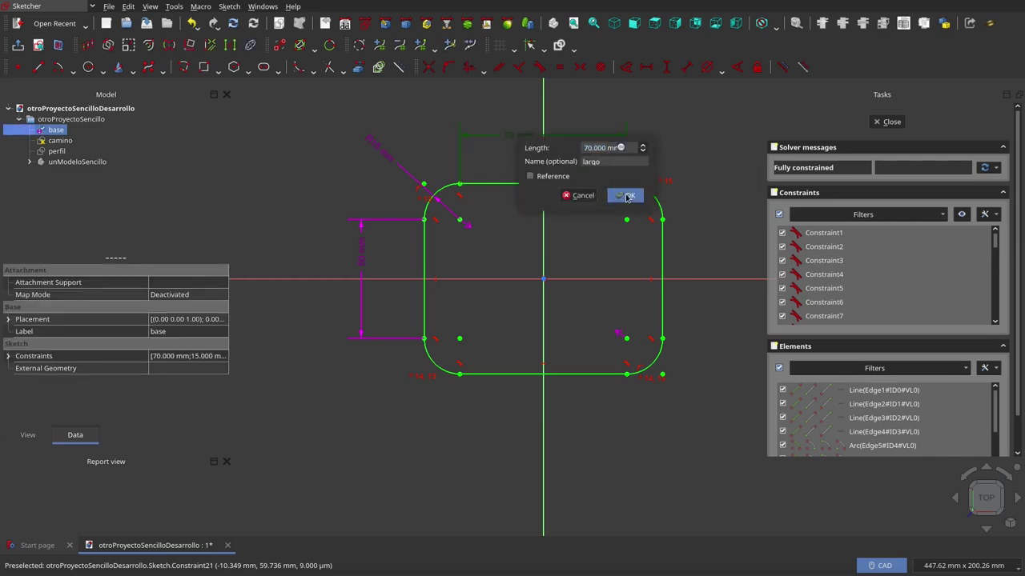
pyautogui.click(626, 196)
# - Name the 50 mm dimension ancho and the 15 mm radius redondeoRadio, then close the sketch
pyautogui.doubleClick(367, 255)
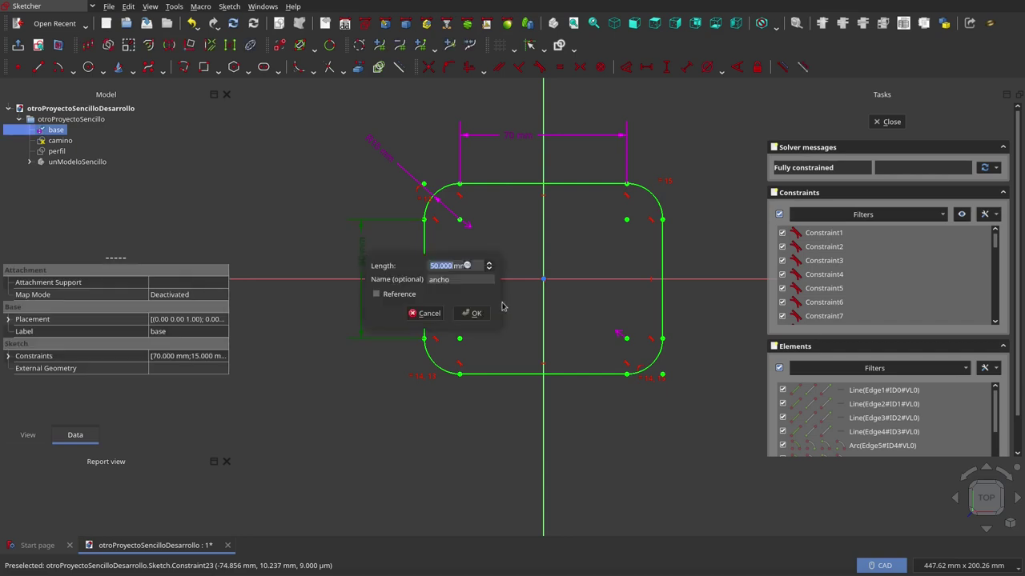
pyautogui.click(472, 314)
pyautogui.doubleClick(458, 221)
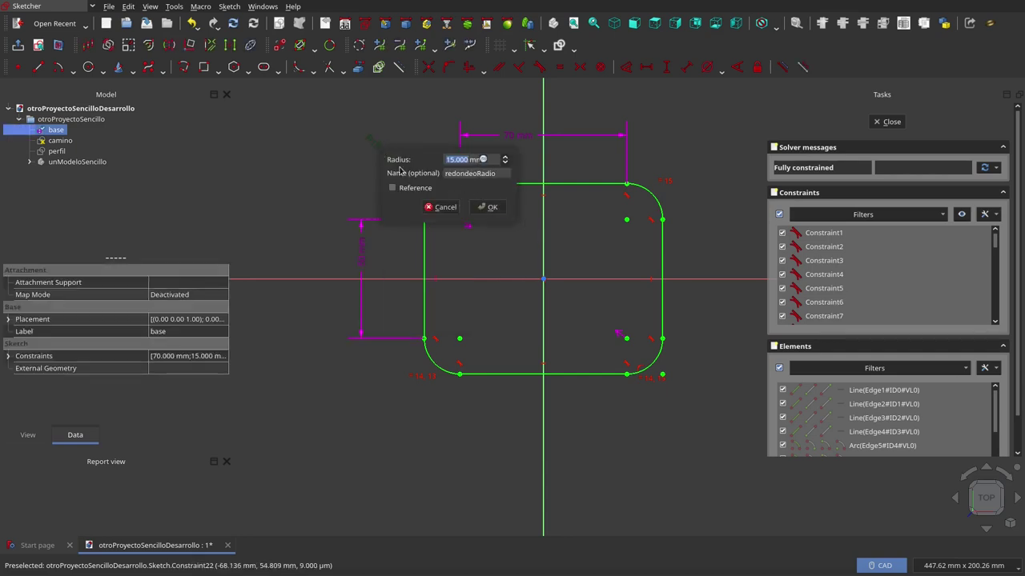
pyautogui.click(503, 207)
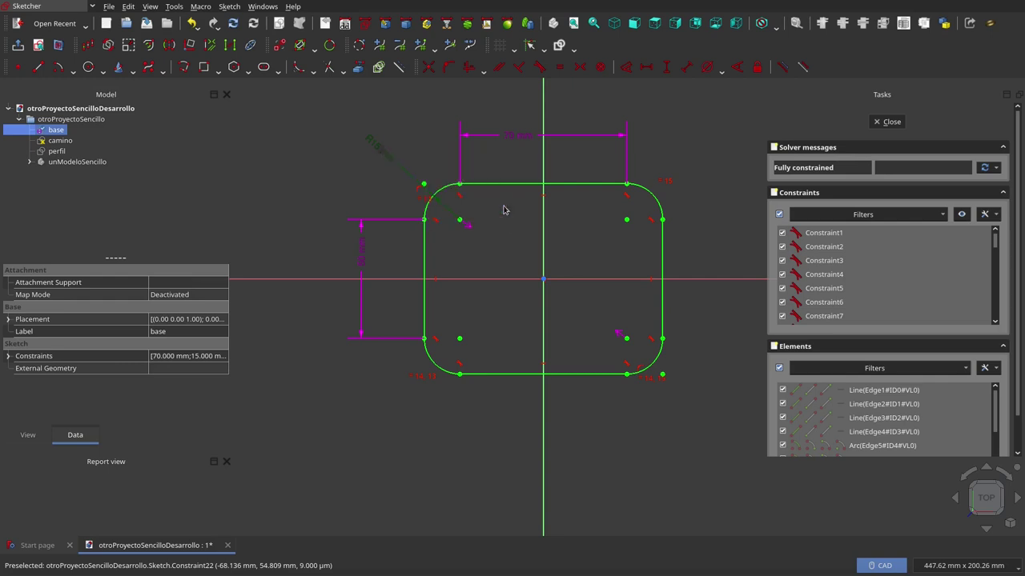
pyautogui.click(892, 121)
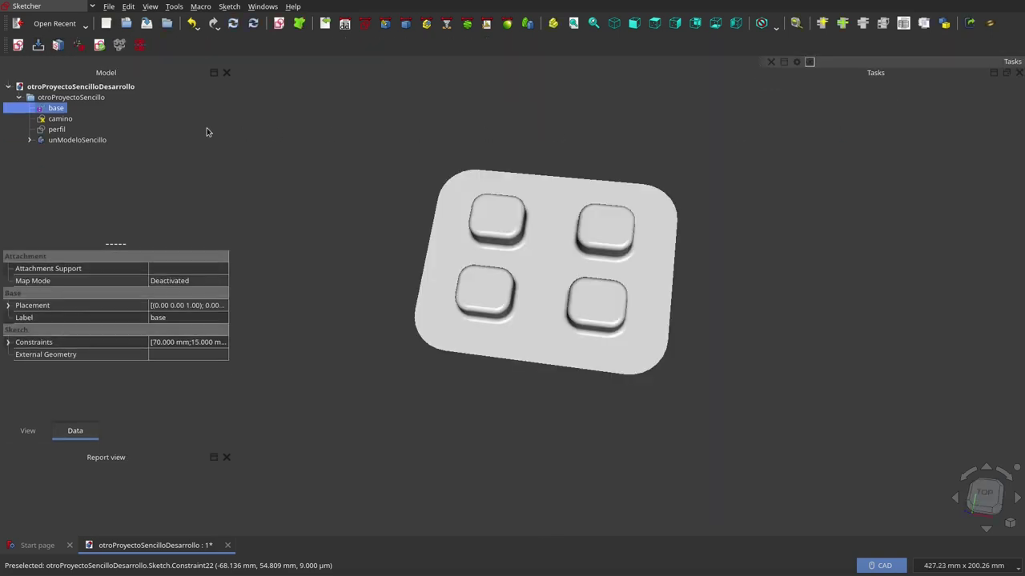
pyautogui.moveTo(56, 130)
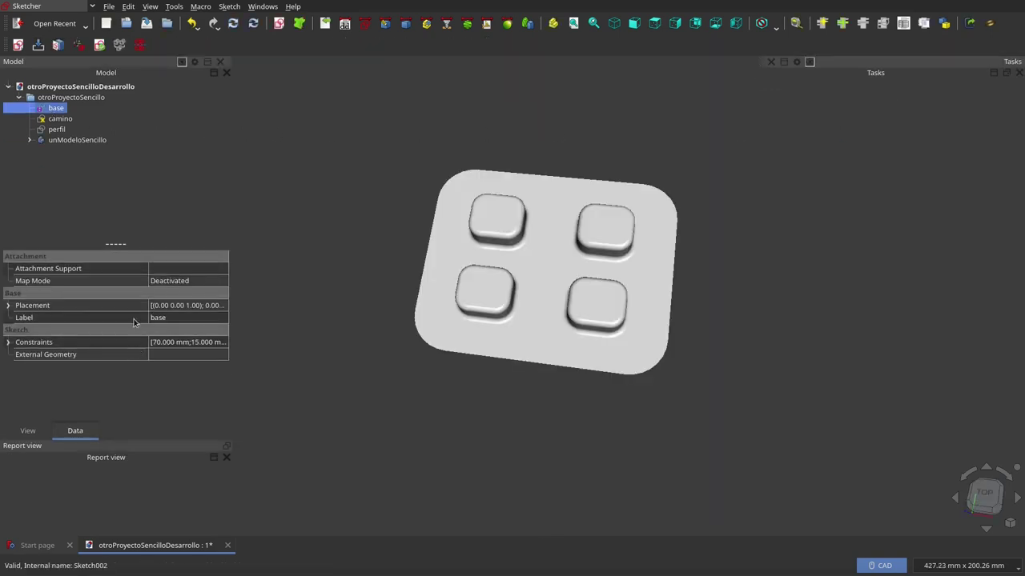
pyautogui.moveTo(125, 242); pyautogui.dragTo(125, 171)
pyautogui.click(120, 156)
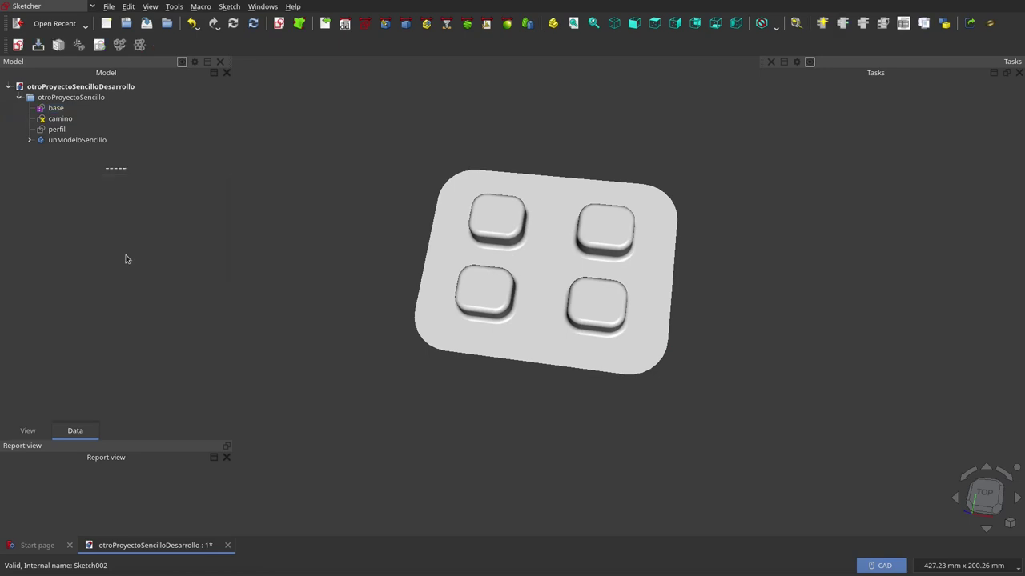
pyautogui.click(62, 109)
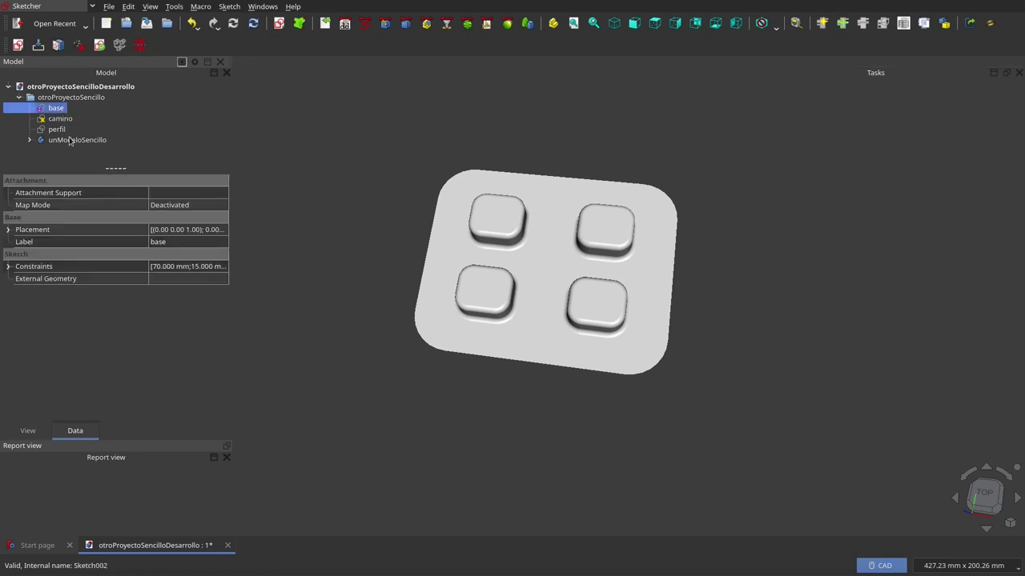
pyautogui.click(8, 267)
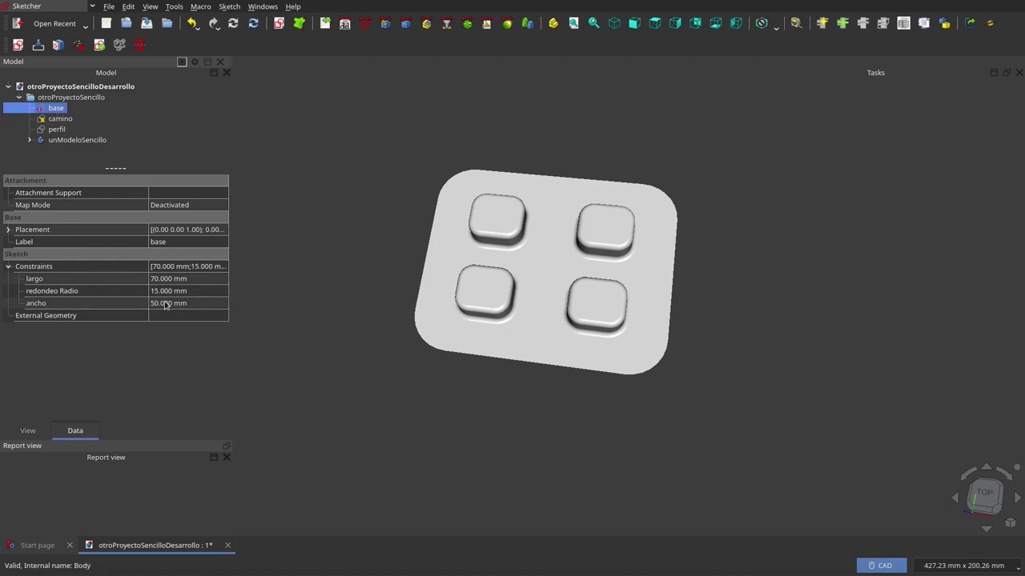
pyautogui.click(51, 122)
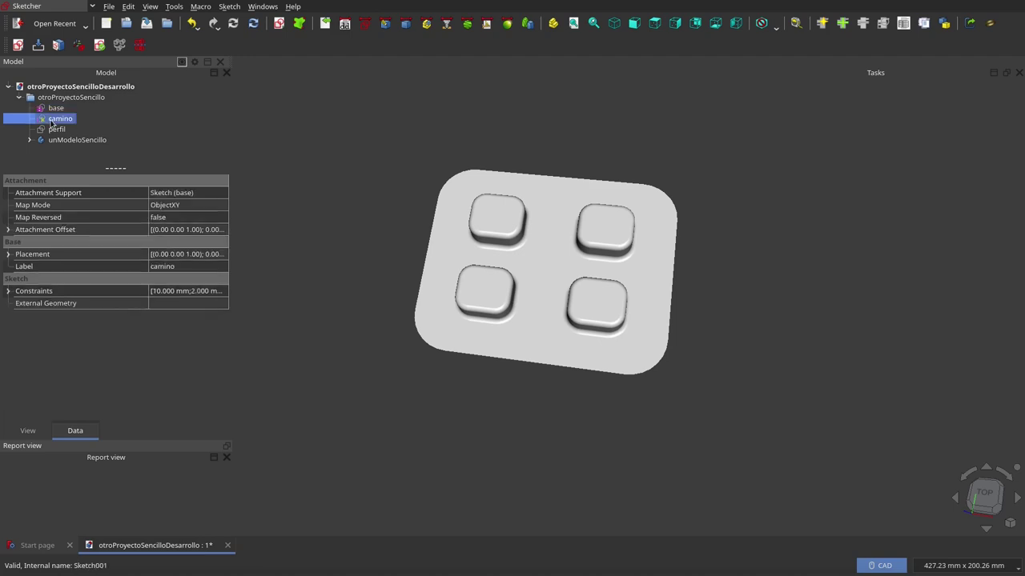
pyautogui.click(9, 292)
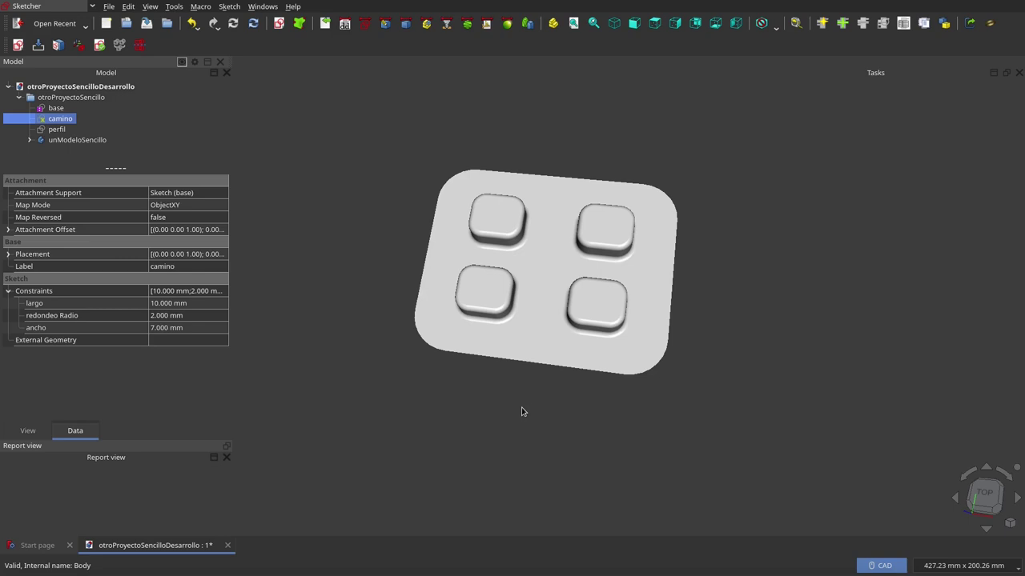
pyautogui.click(63, 129)
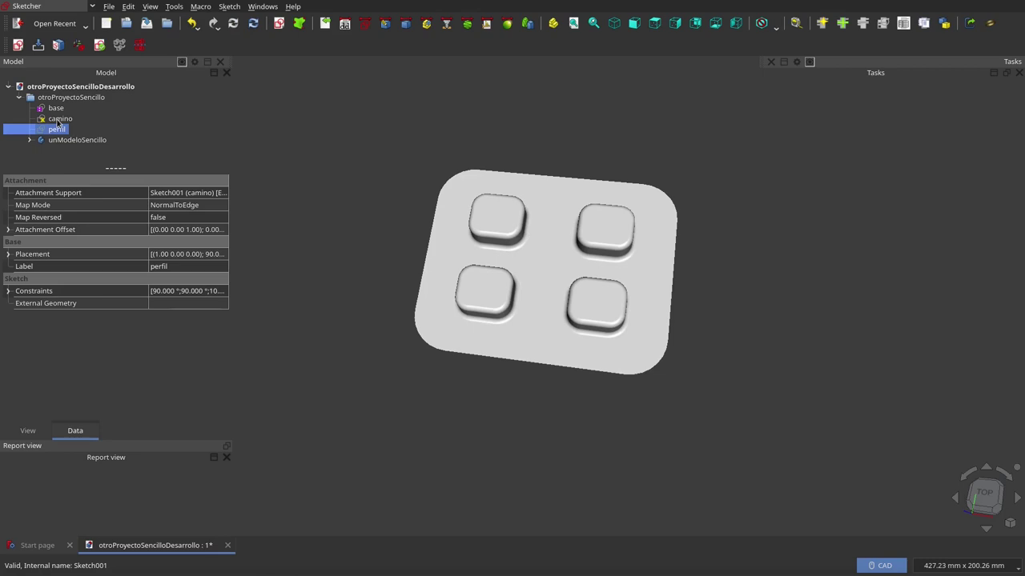
# - Open the camino sketch in Sketcher and zoom in on its small rounded rectangle
pyautogui.doubleClick(59, 119)
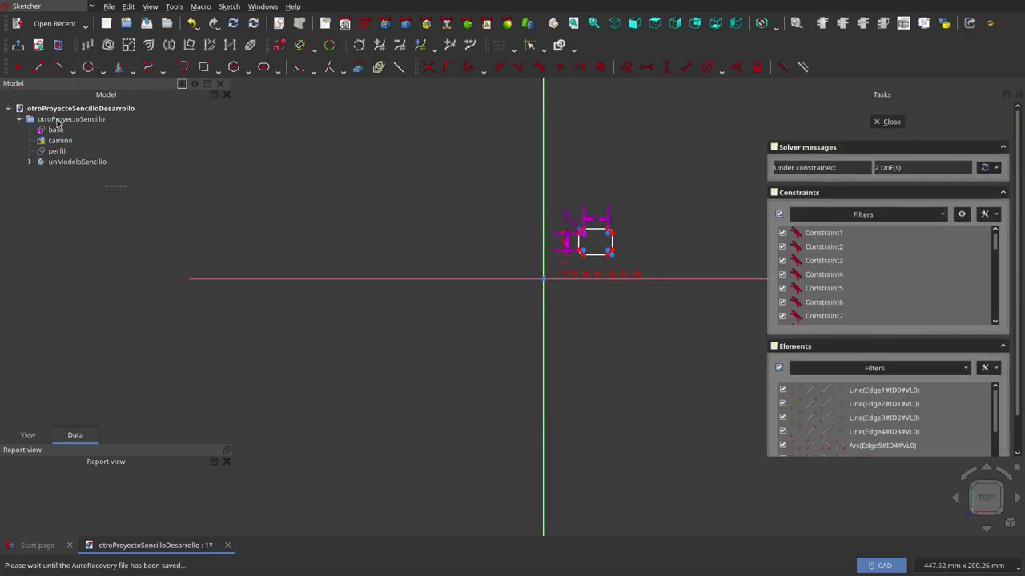
pyautogui.scroll(1, 632, 244)
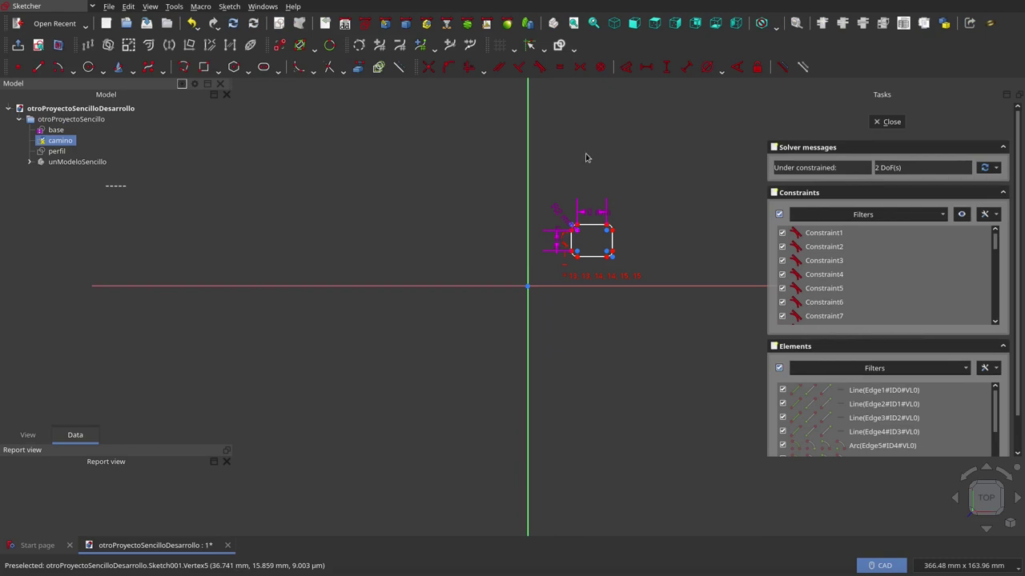
pyautogui.scroll(4, 592, 240)
pyautogui.scroll(4, 601, 245)
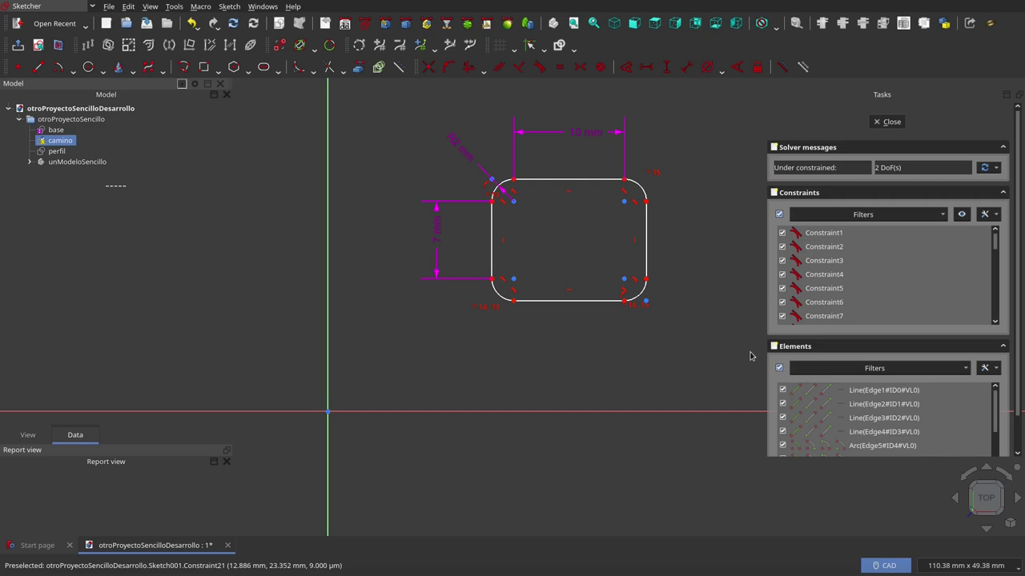
# - Replace the camino geometry with a newly drawn rounded rectangle
pyautogui.moveTo(687, 149); pyautogui.dragTo(715, 107)
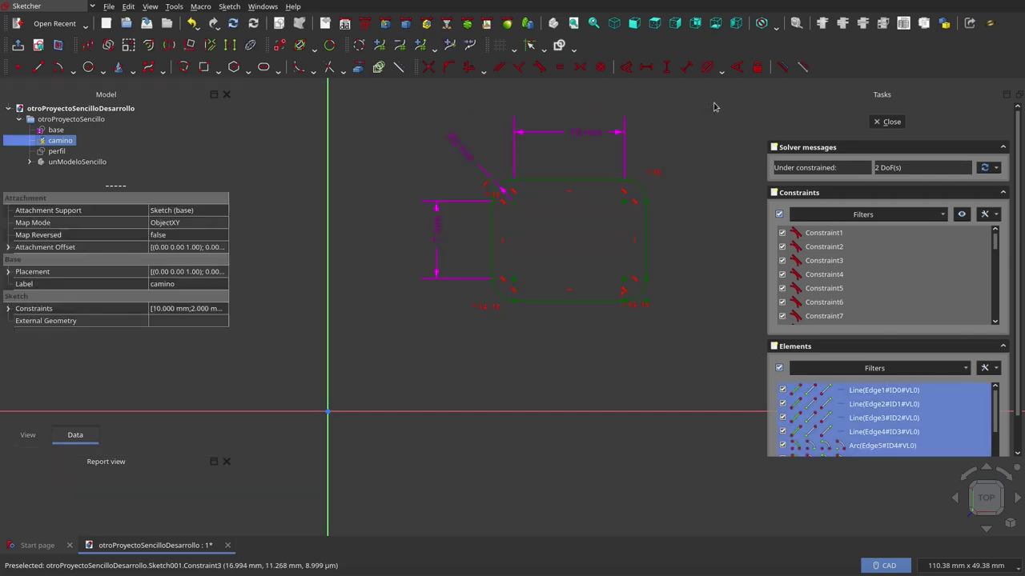
pyautogui.press('Delete')
pyautogui.press('g')
pyautogui.press('r')
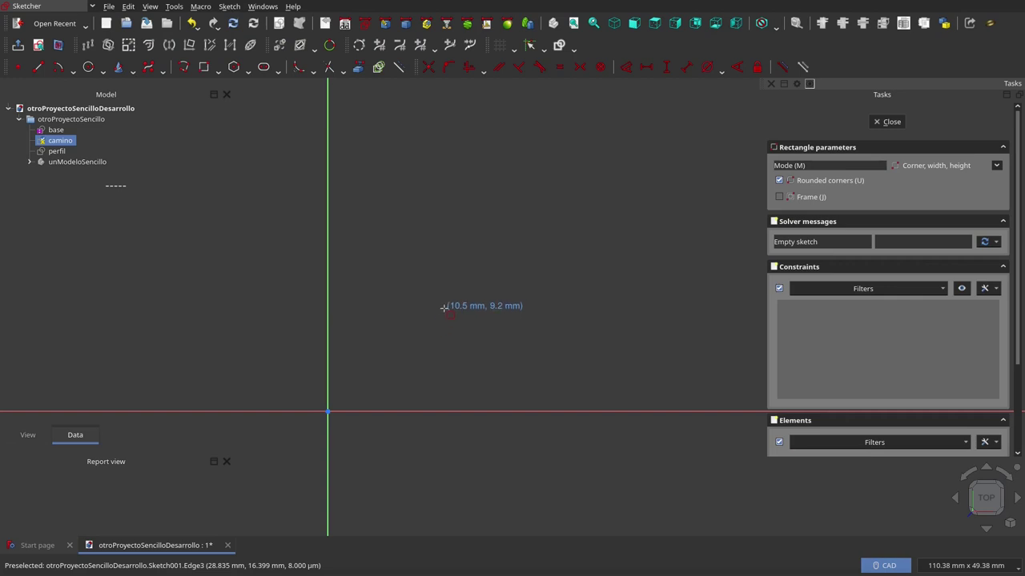
pyautogui.click(444, 308)
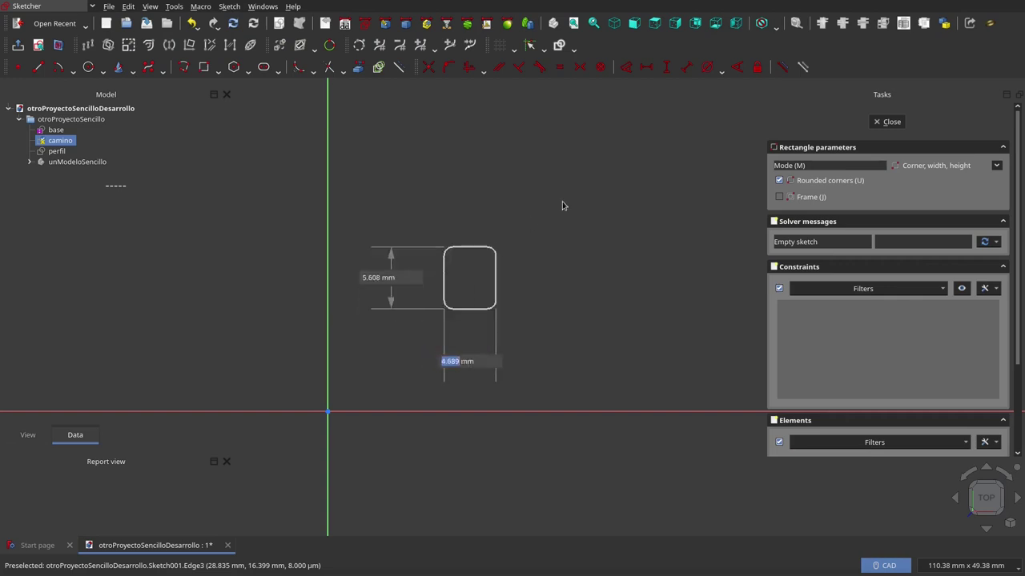
pyautogui.click(640, 147)
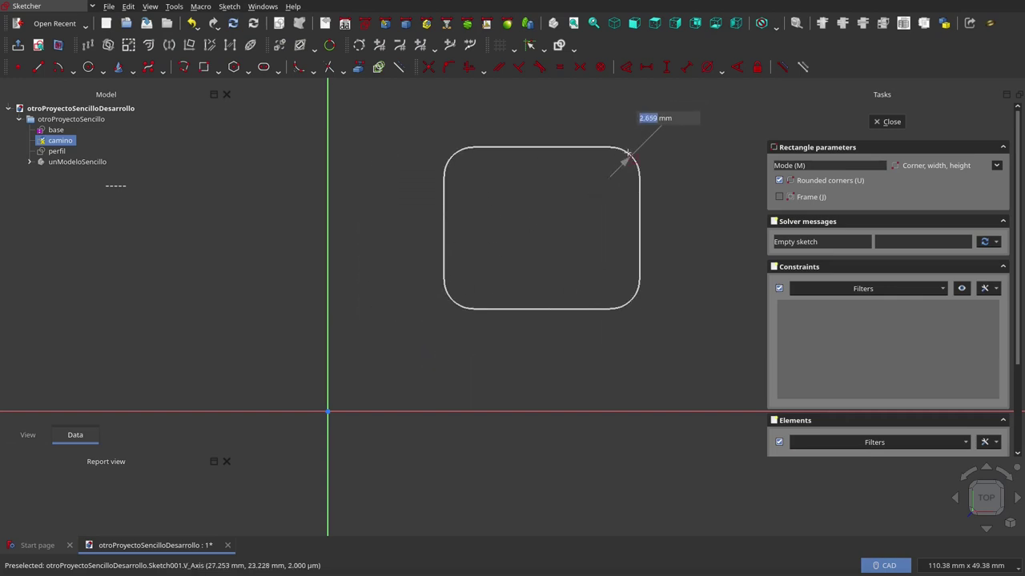
pyautogui.click(628, 152)
pyautogui.rightClick(674, 206)
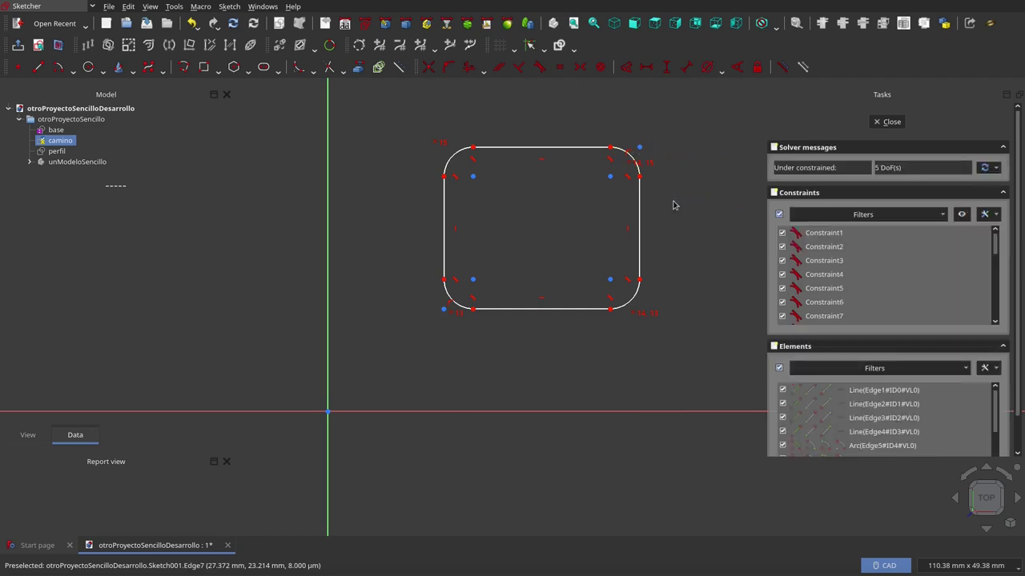
# - Dimension the rectangle with a 12.376 mm width and a 9.331 mm height named ancho
pyautogui.click(561, 306)
pyautogui.press('l')
pyautogui.press('h')
pyautogui.click(624, 363)
pyautogui.write('ancho')
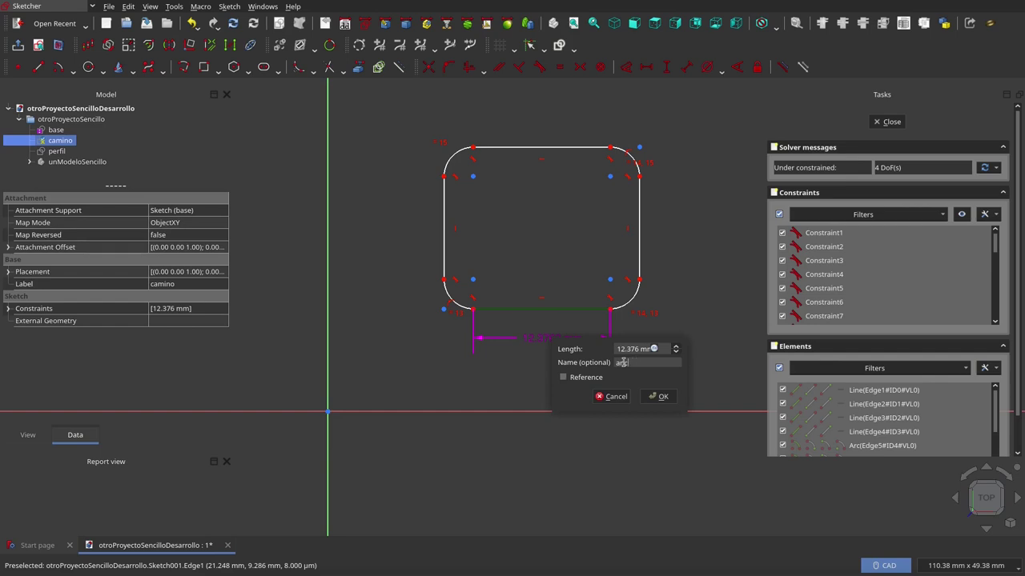
pyautogui.click(657, 396)
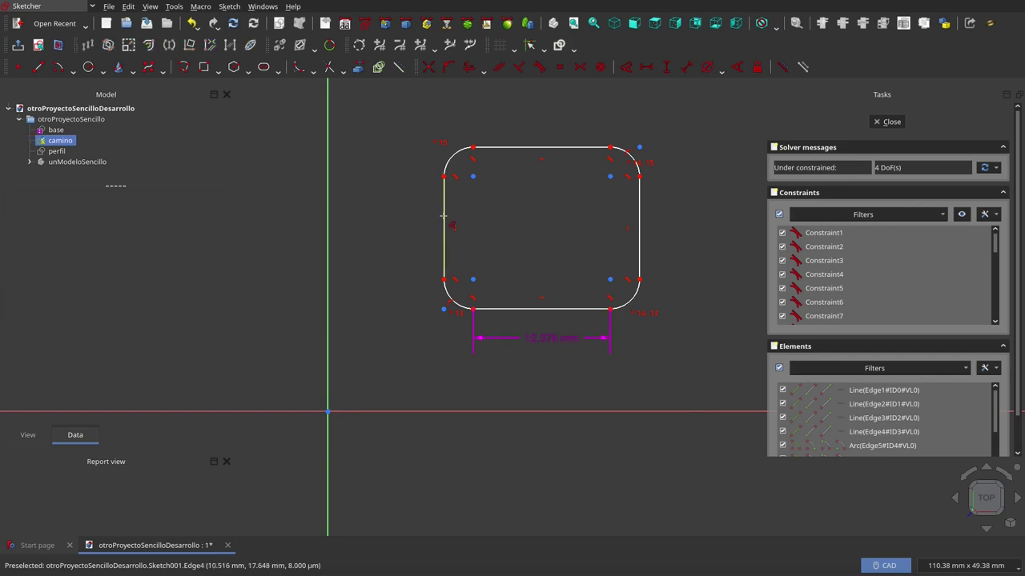
pyautogui.click(445, 221)
pyautogui.press('l')
pyautogui.press('v')
pyautogui.click(497, 240)
pyautogui.write('ancho')
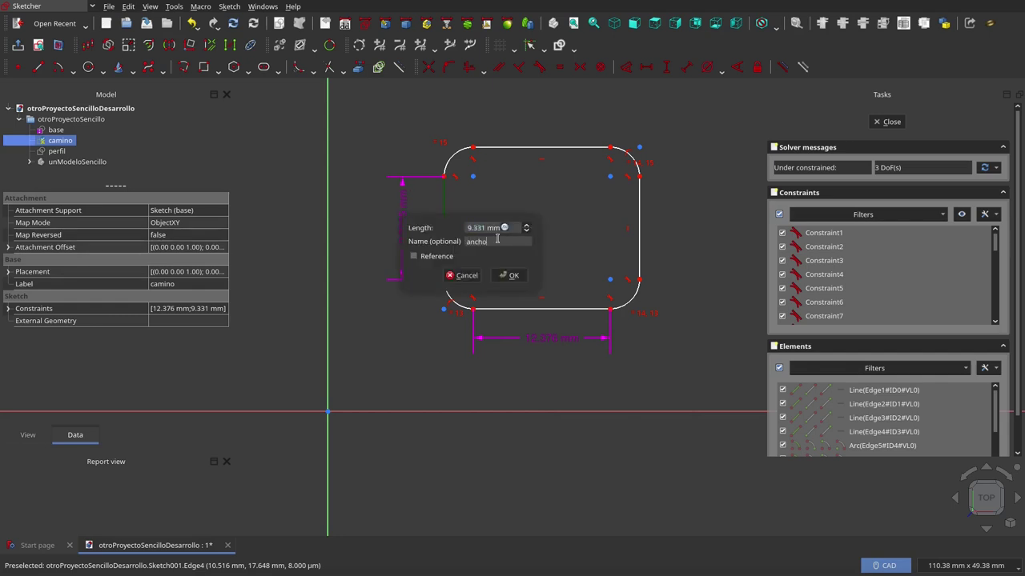
pyautogui.click(512, 275)
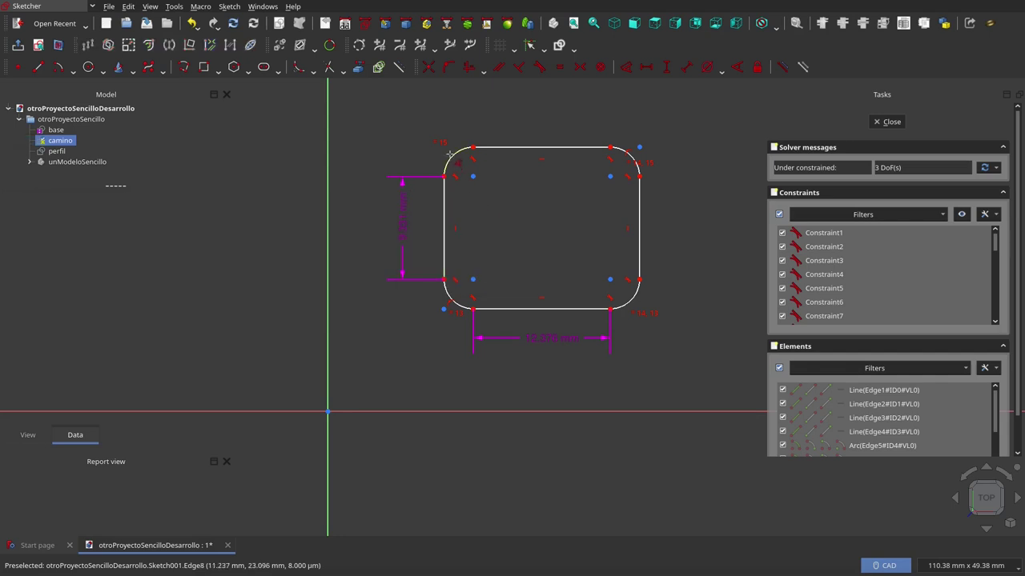
# - Add a 2.659 mm radius dimension named radioRedondeo to the top-left corner arc
pyautogui.click(451, 160)
pyautogui.click(419, 118)
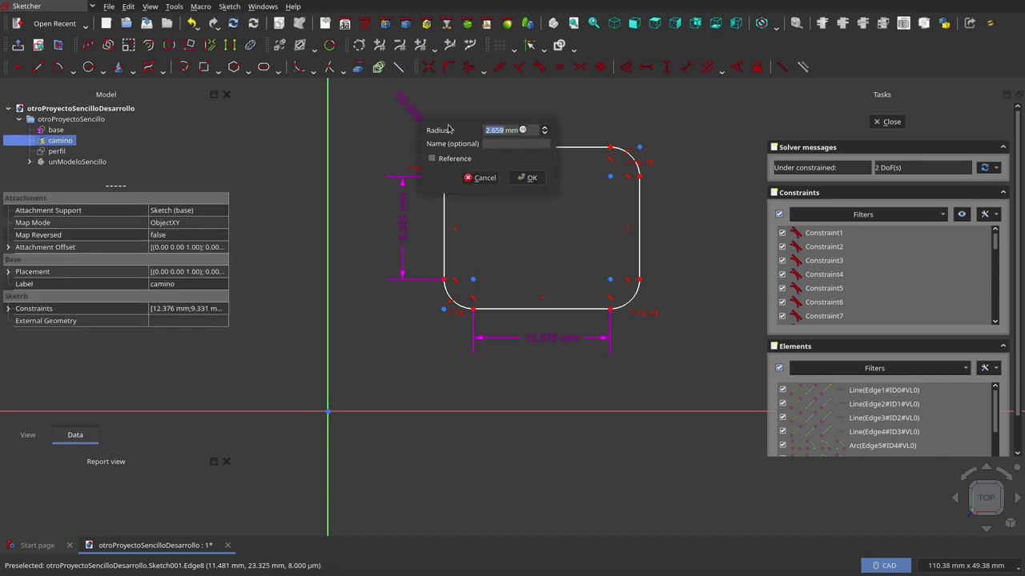
pyautogui.click(499, 142)
pyautogui.click(528, 178)
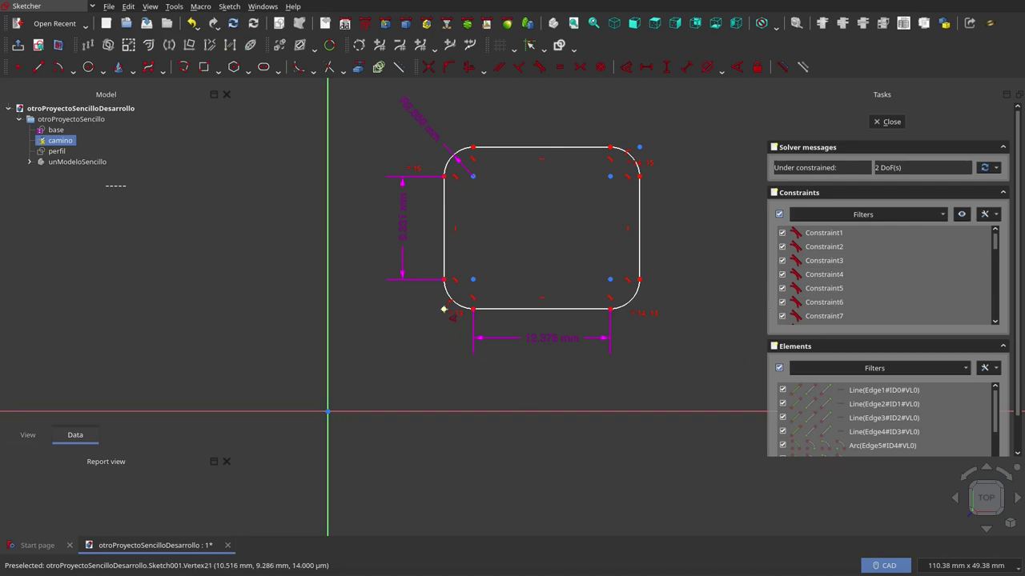
# - Lock the lower-left vertex to the origin and move the two offset dimensions clear
pyautogui.click(757, 67)
pyautogui.click(442, 309)
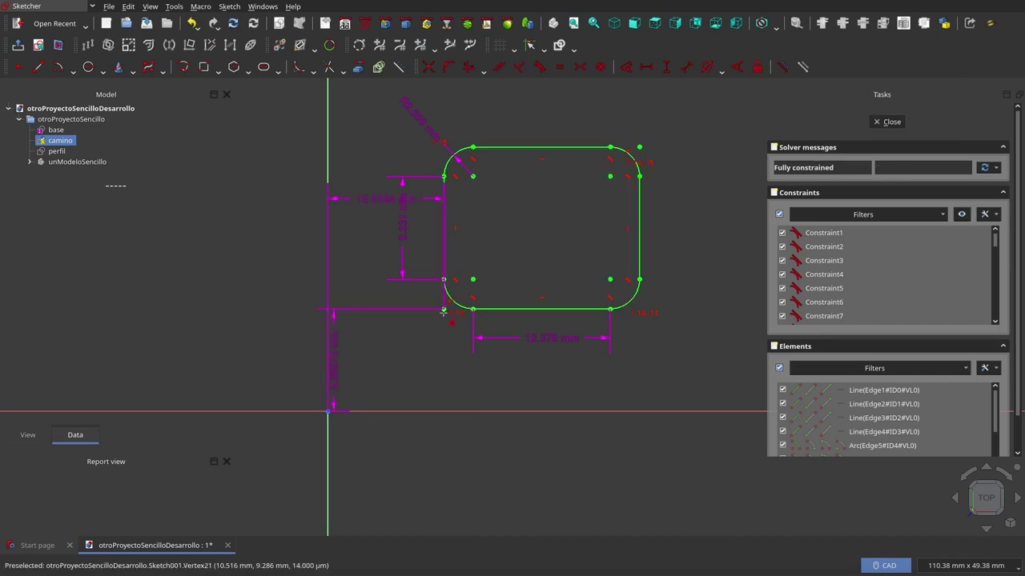
pyautogui.moveTo(338, 348); pyautogui.dragTo(426, 480)
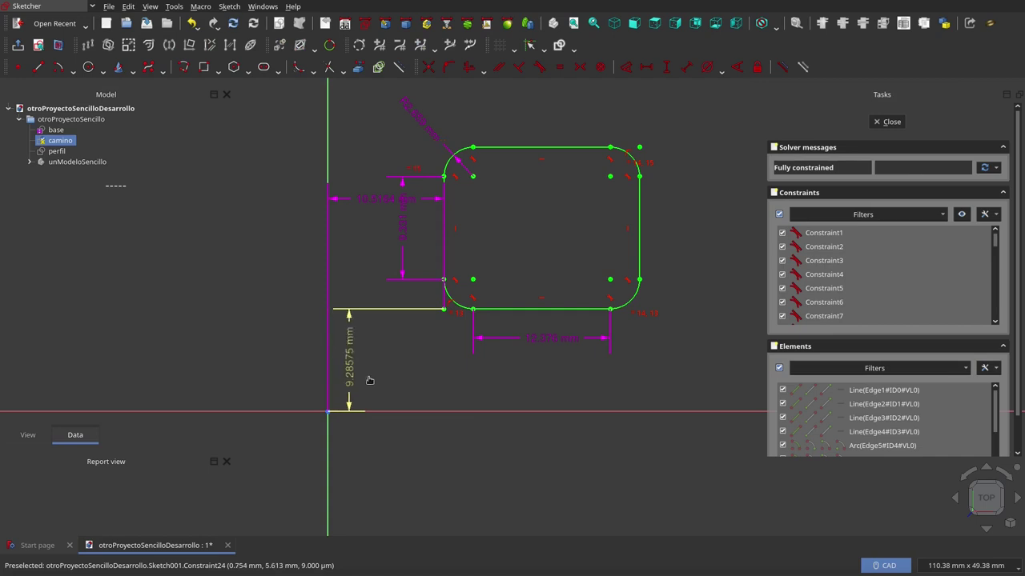
pyautogui.moveTo(381, 200); pyautogui.dragTo(237, 343)
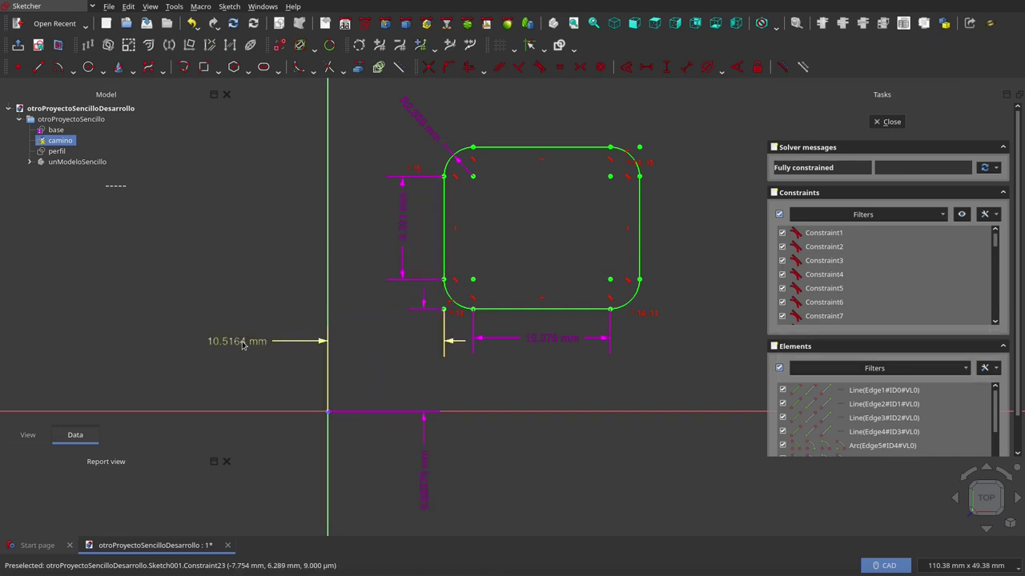
# - Name the 10.516 mm horizontal offset xpos and start naming the 9.286 mm vertical offset
pyautogui.doubleClick(242, 343)
pyautogui.write('xPos')
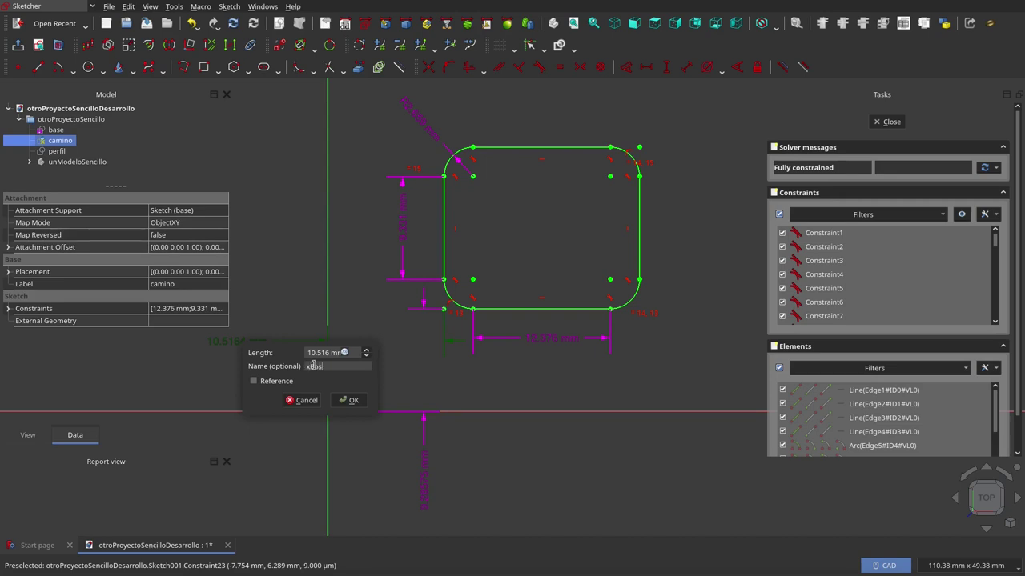
pyautogui.click(353, 401)
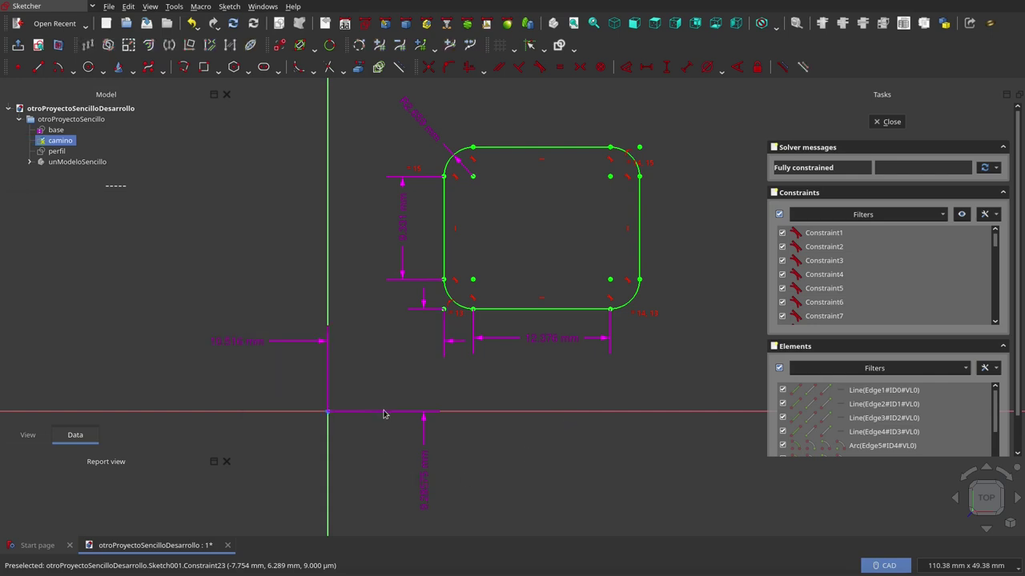
pyautogui.doubleClick(424, 469)
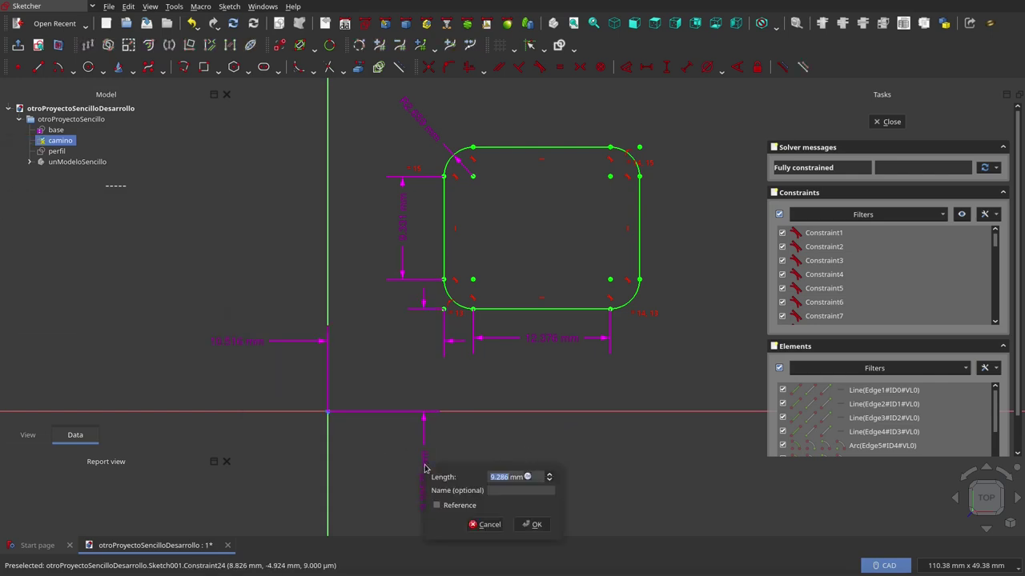
pyautogui.click(502, 489)
pyautogui.write('yPos')
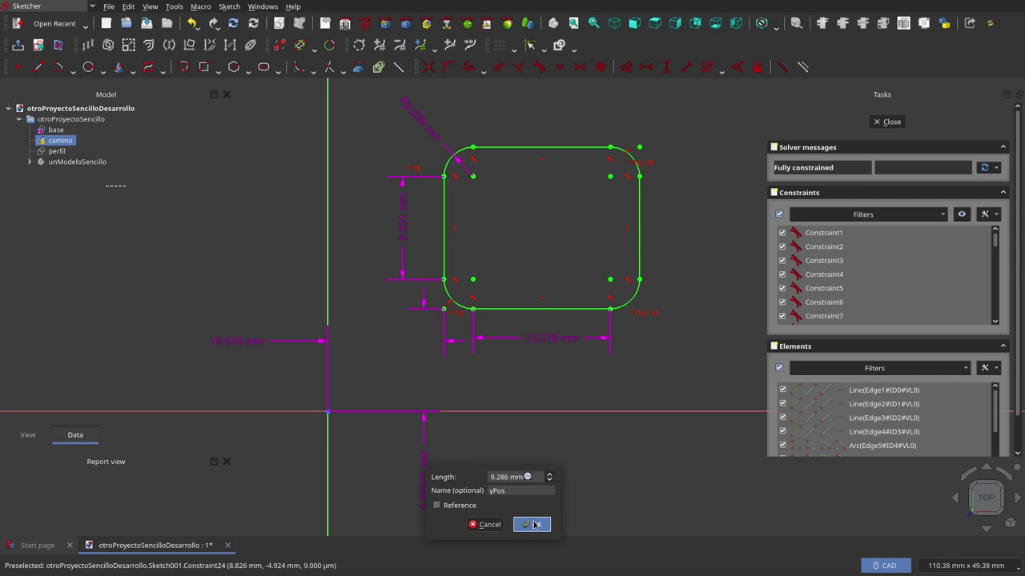
# - Confirm the vertical offset named y, select the document and switch to DynamicData
pyautogui.click(535, 524)
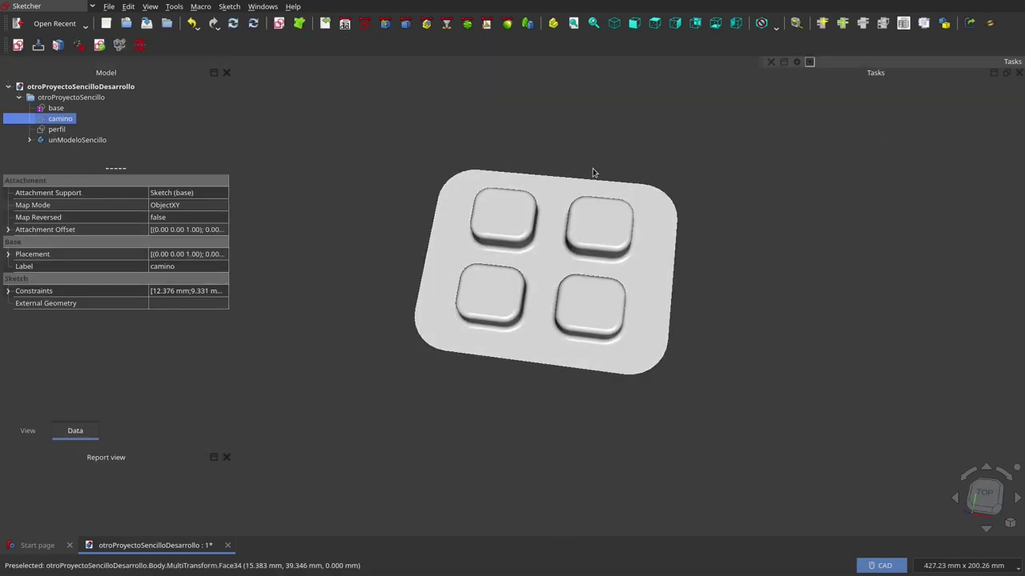
pyautogui.click(448, 136)
pyautogui.click(345, 25)
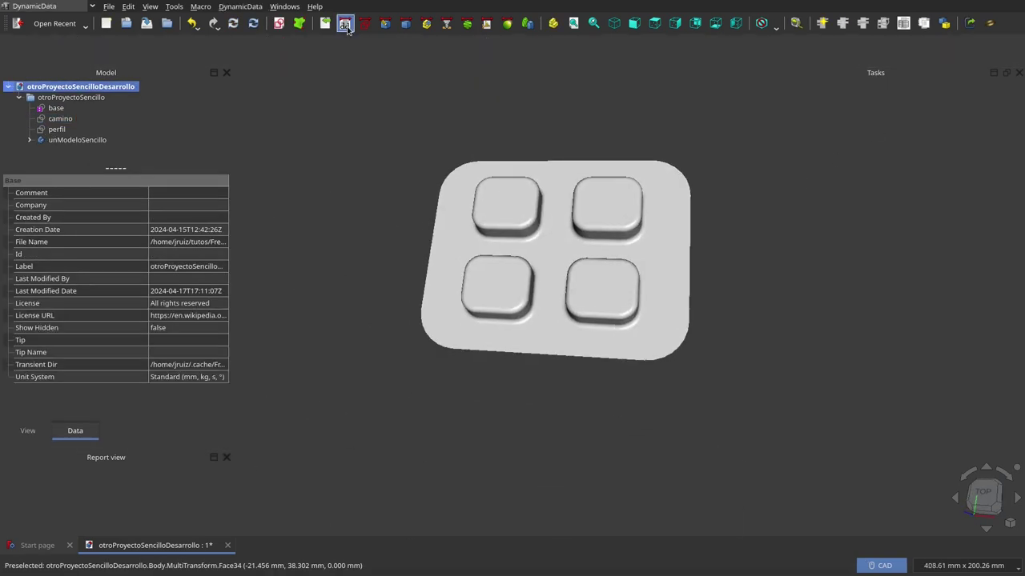
# - Create a new DynamicData object named dd in the document
pyautogui.moveTo(118, 150); pyautogui.dragTo(120, 194)
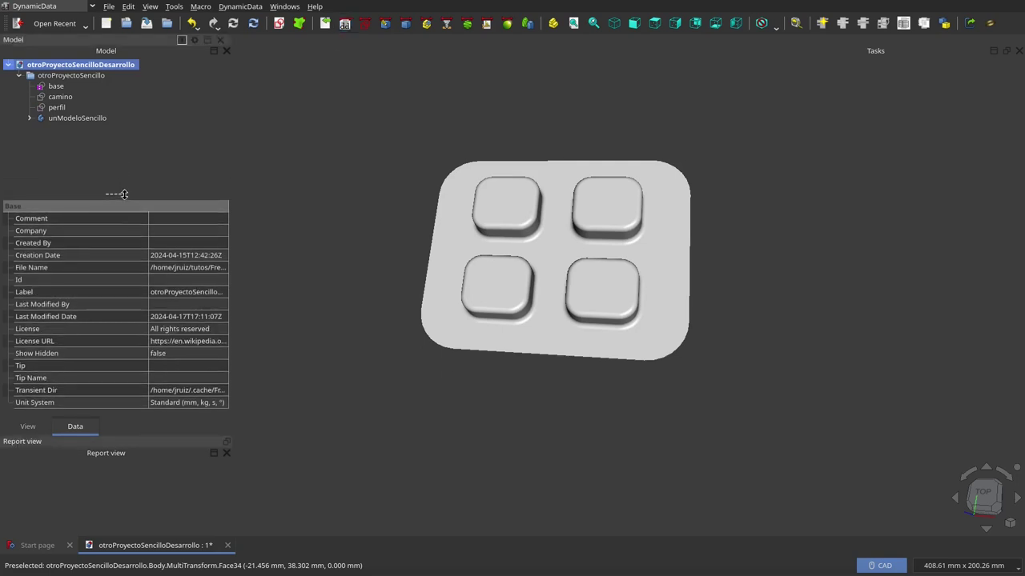
pyautogui.click(824, 25)
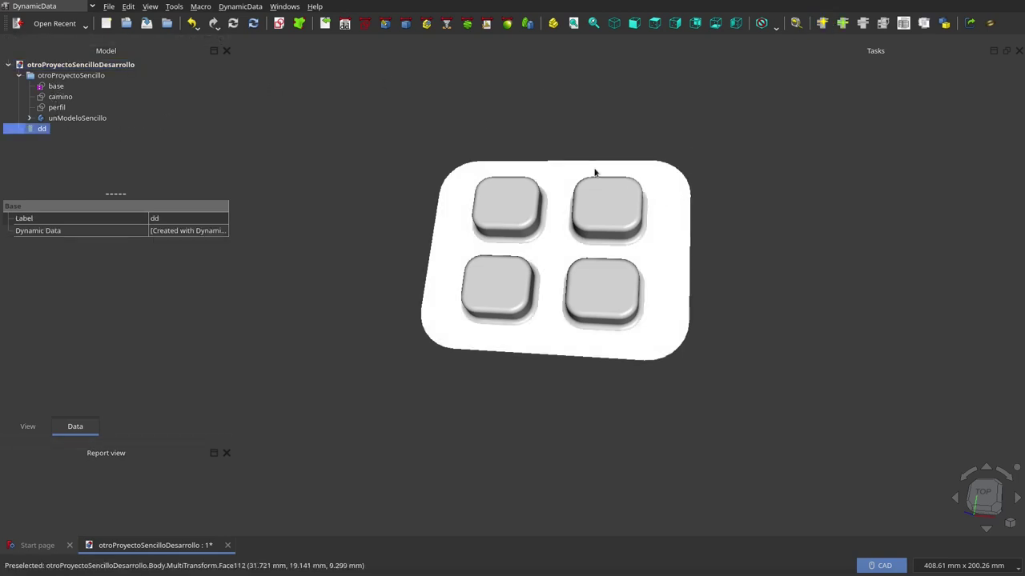
pyautogui.scroll(2, 494, 136)
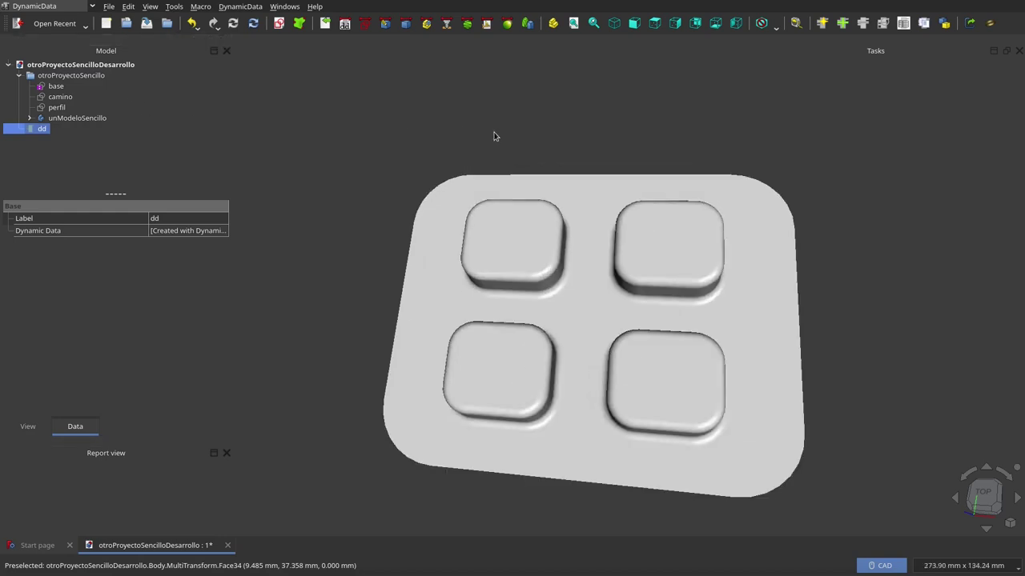
pyautogui.scroll(-1, 494, 136)
pyautogui.moveTo(24, 152)
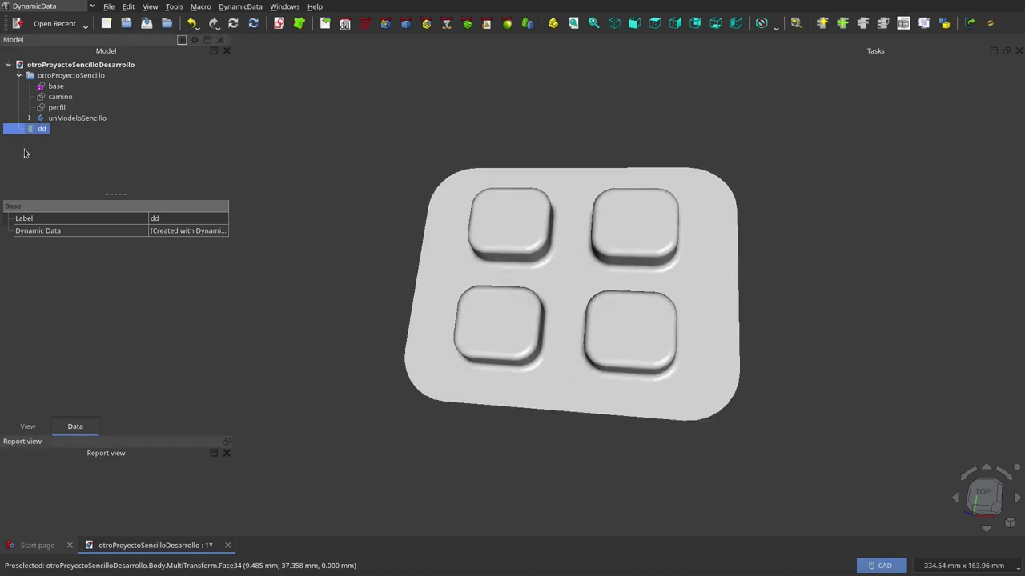
# - Import the named constraints of base, camino and perfil into dd, accepting the warning
pyautogui.click(55, 86)
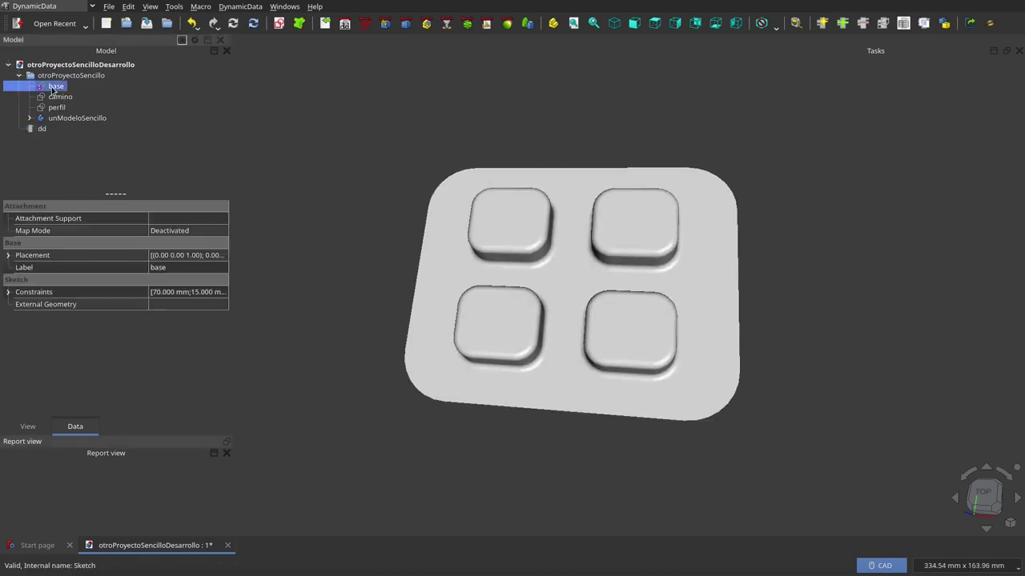
pyautogui.keyDown('shift'); pyautogui.click(55, 109); pyautogui.keyUp('shift')
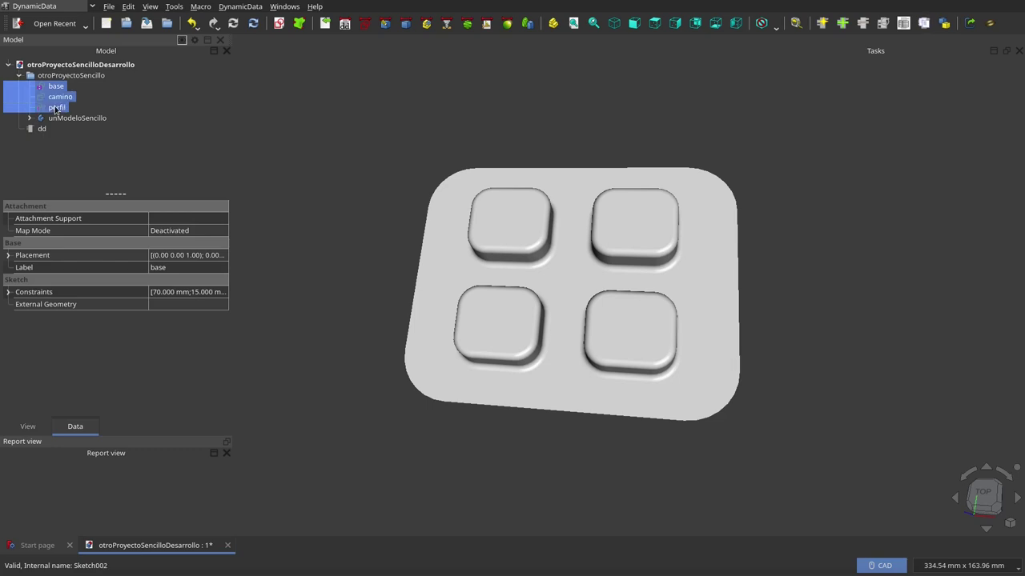
pyautogui.keyDown('ctrl'); pyautogui.click(39, 130); pyautogui.keyUp('ctrl')
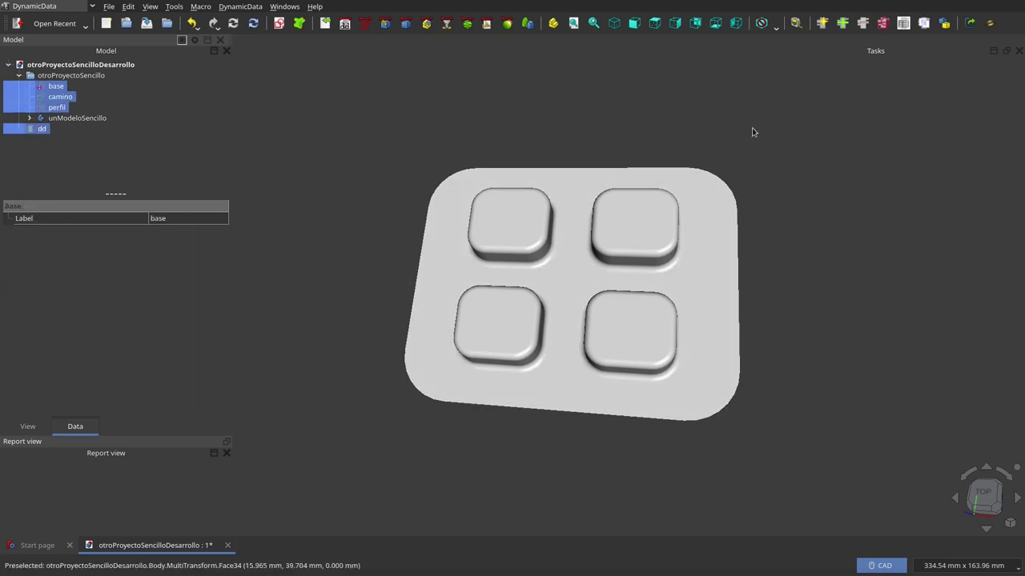
pyautogui.click(883, 24)
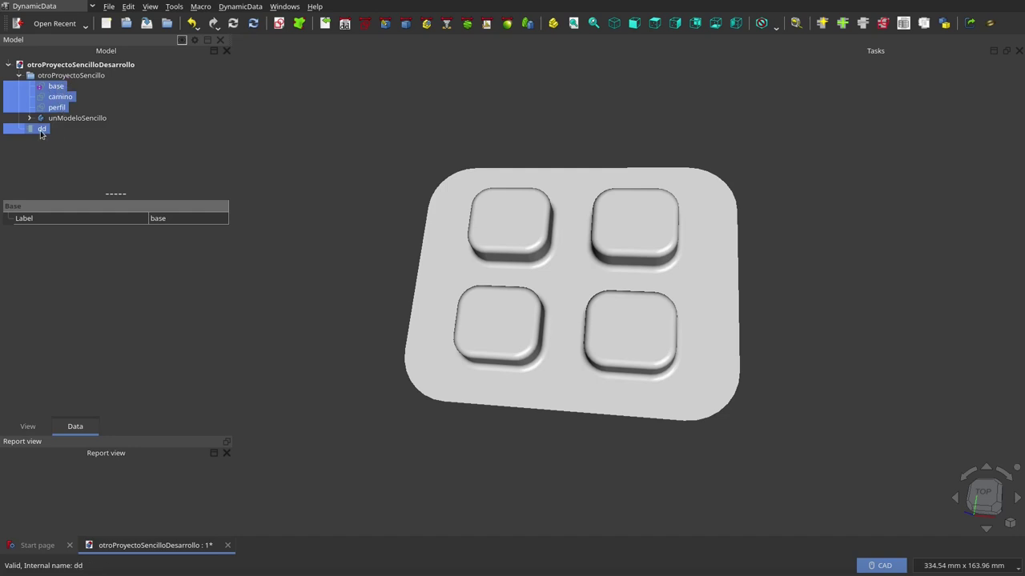
pyautogui.click(883, 23)
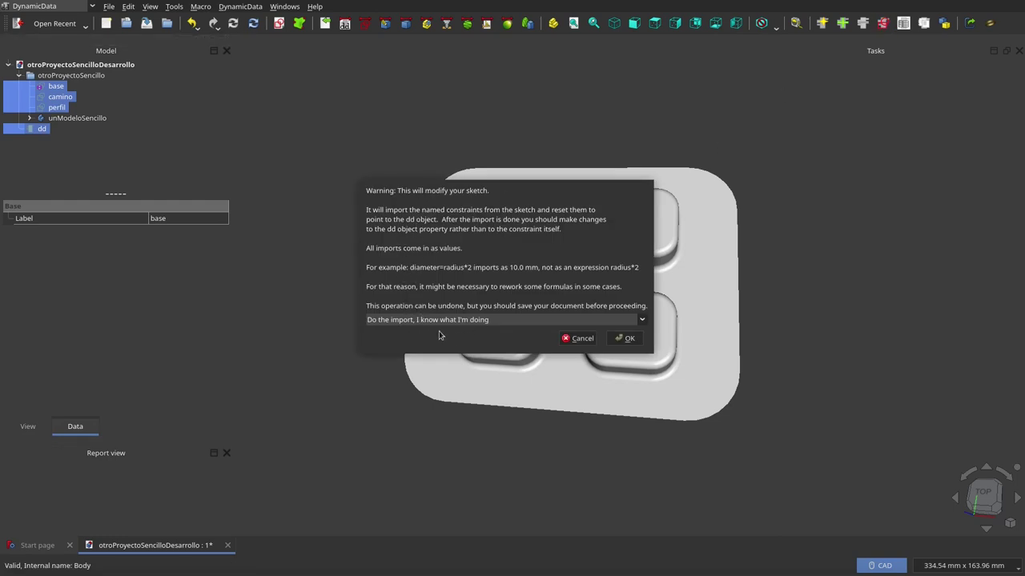
pyautogui.click(640, 339)
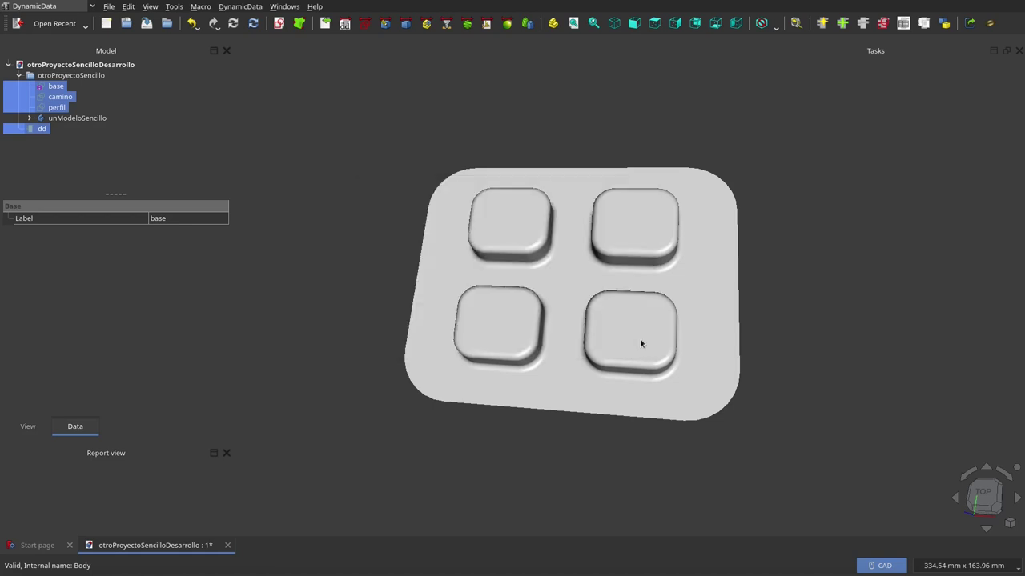
pyautogui.click(37, 130)
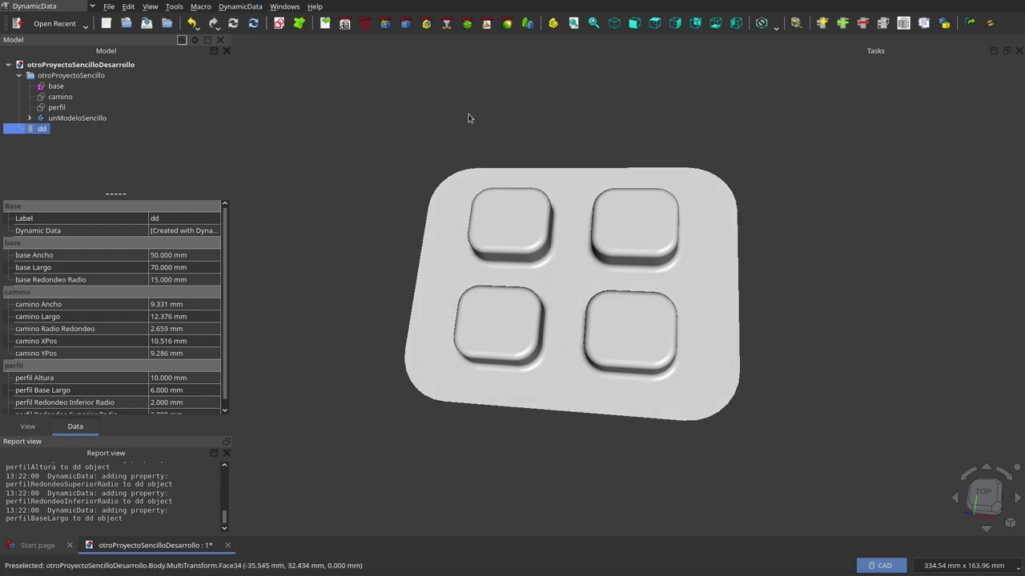
# - Scroll through dd's imported properties, such as camino Ancho 9.331 mm and perfil Altura 10 mm
pyautogui.scroll(2, 375, 246)
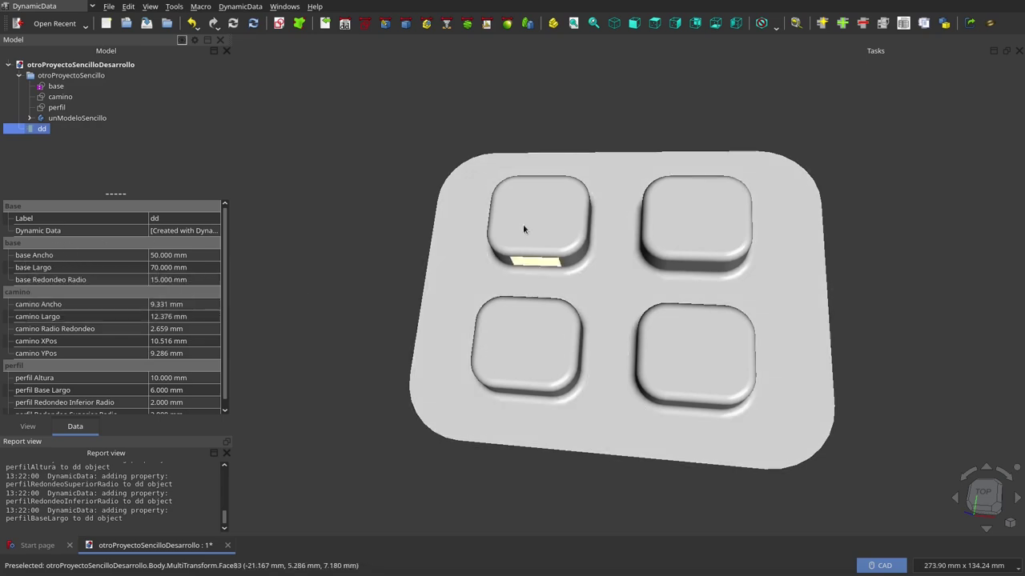
# - Set dd's base Ancho to 90 mm and base Largo provisionally to 35 mm
pyautogui.click(158, 257)
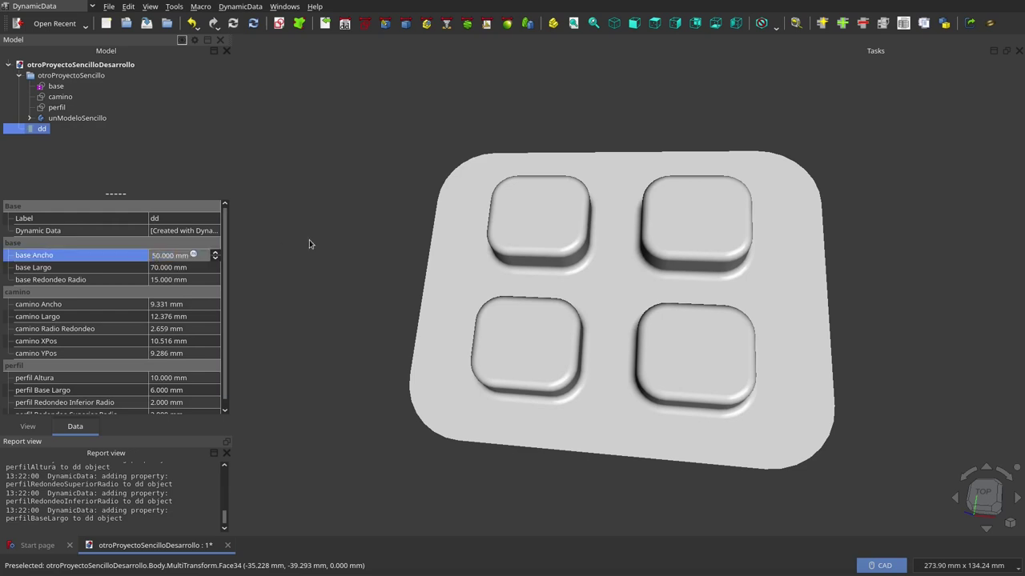
pyautogui.write('9')
pyautogui.click(181, 269)
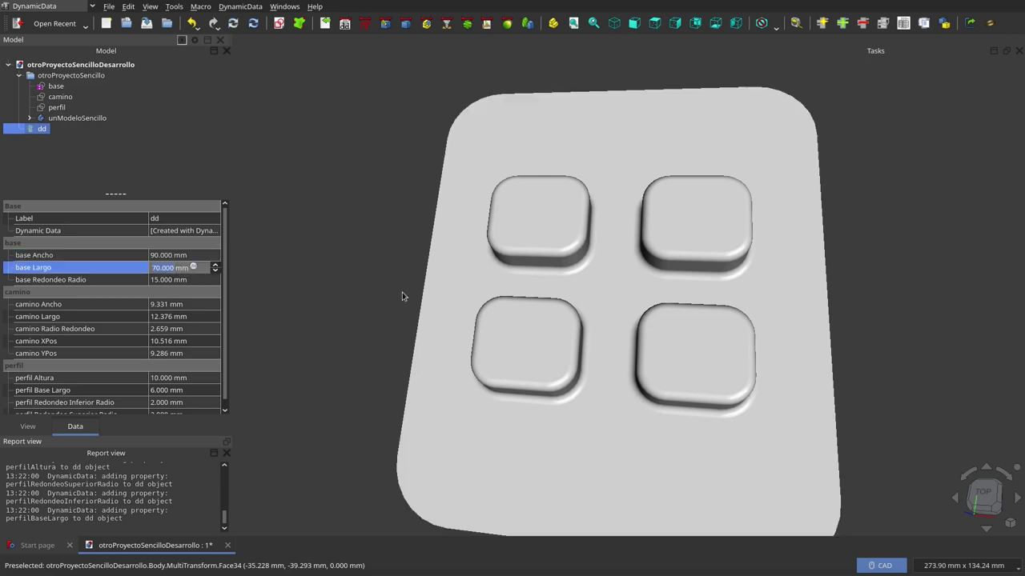
pyautogui.scroll(-3, 636, 371)
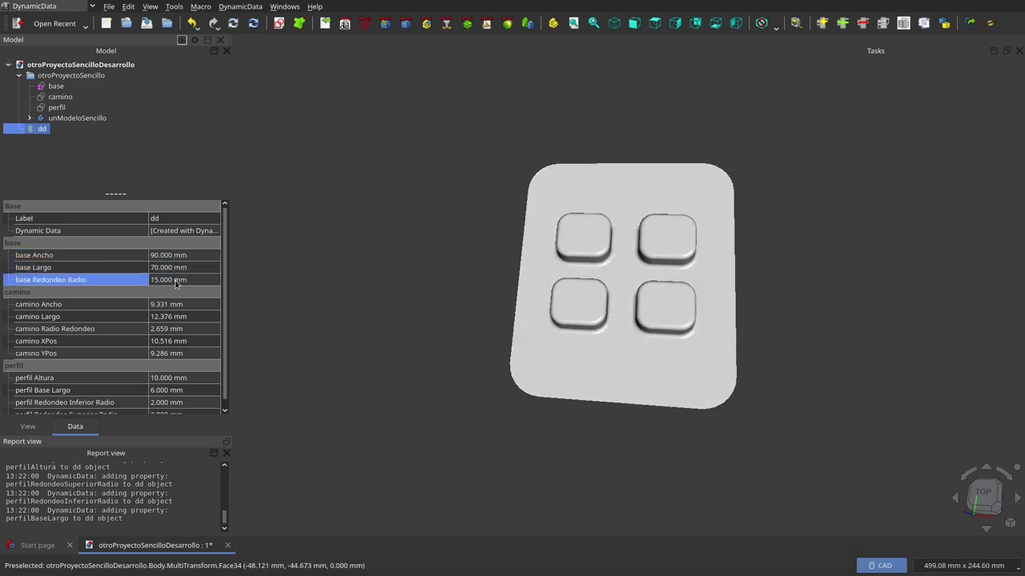
pyautogui.write('35')
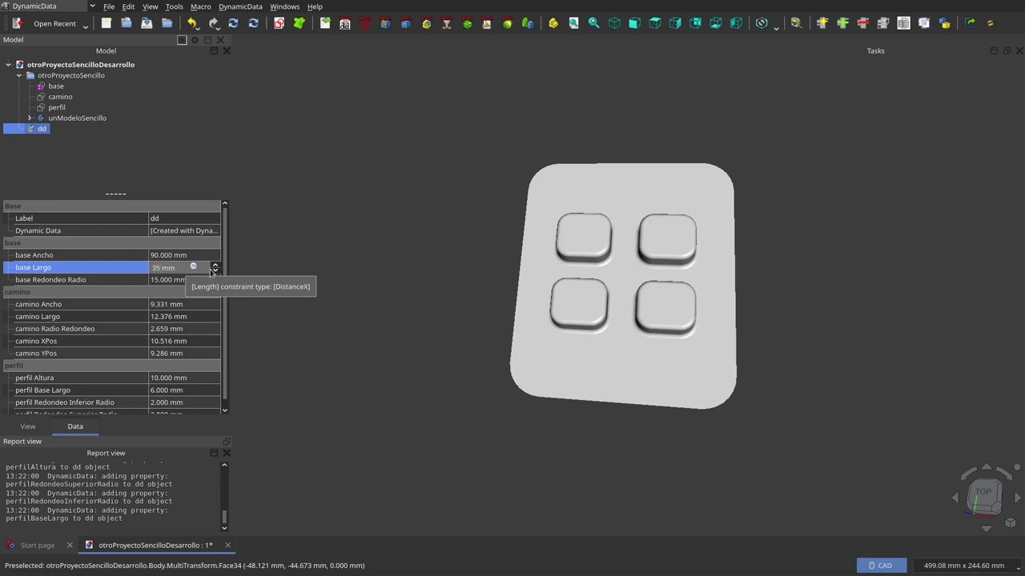
pyautogui.click(167, 281)
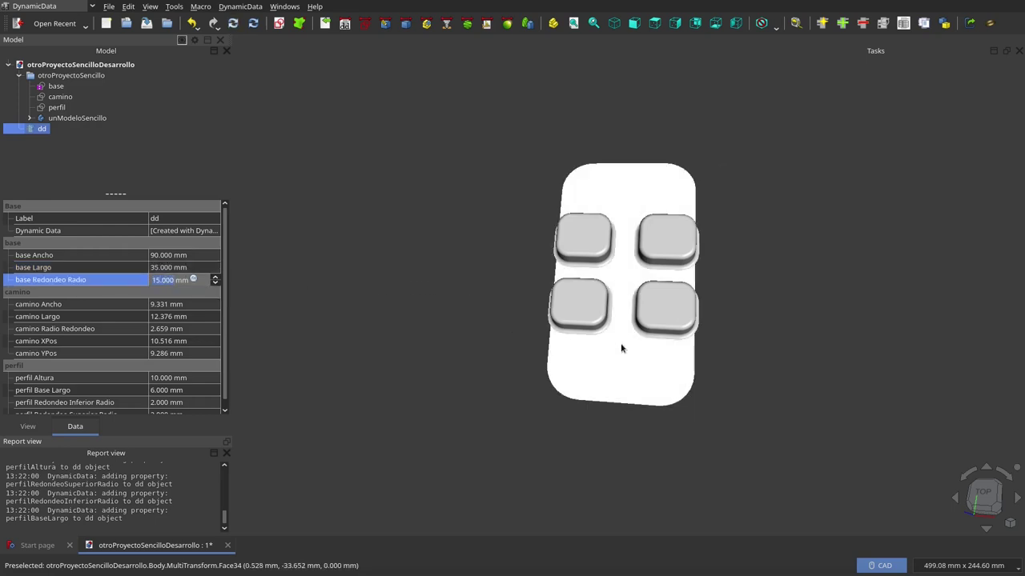
# - Change base Largo to 60 mm and check the resized plate
pyautogui.moveTo(622, 349)
pyautogui.mouseDown(button='middle')
pyautogui.moveTo(613, 190)
pyautogui.moveTo(616, 344)
pyautogui.mouseUp(button='middle')
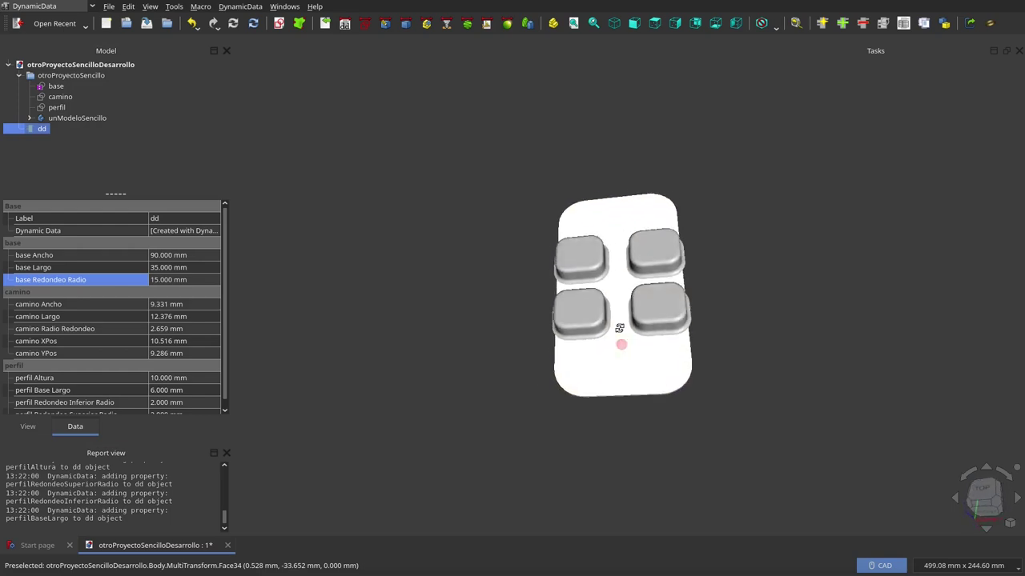
pyautogui.click(156, 267)
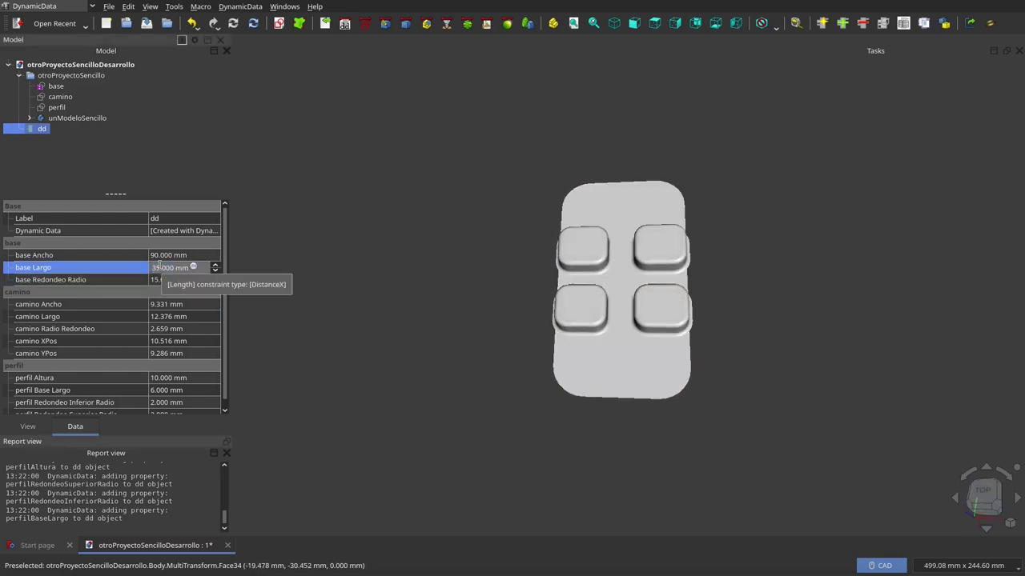
pyautogui.press('BackSpace')
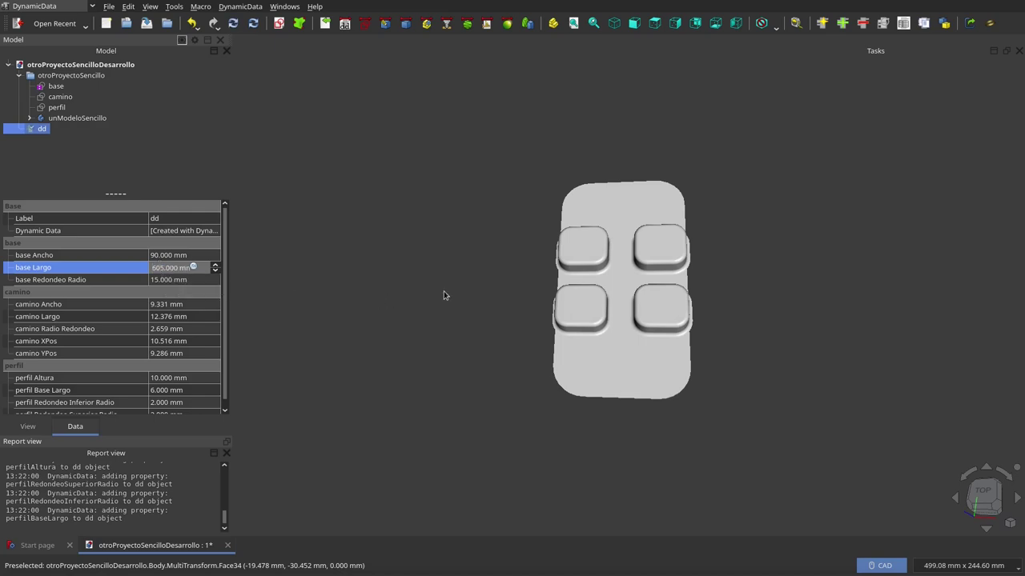
pyautogui.press('Return')
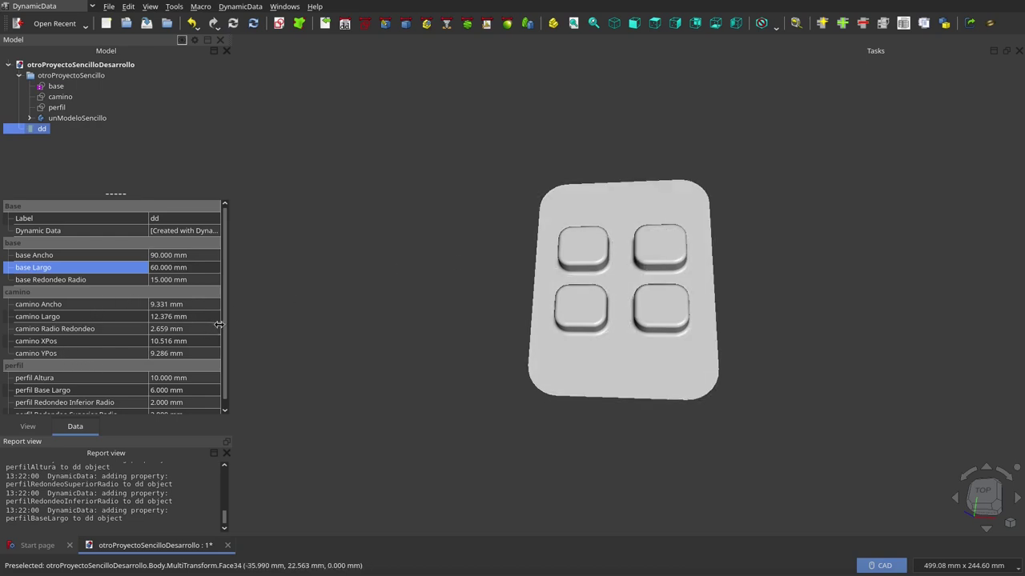
pyautogui.scroll(-1, 227, 336)
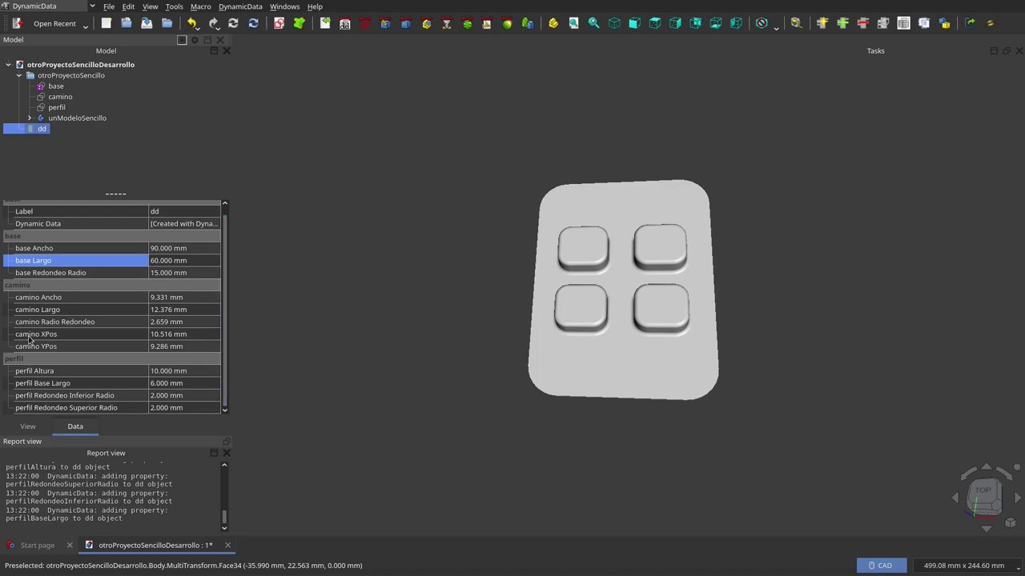
# - Set dd's camino XPos to 15 mm and camino YPos to 10 mm
pyautogui.click(159, 340)
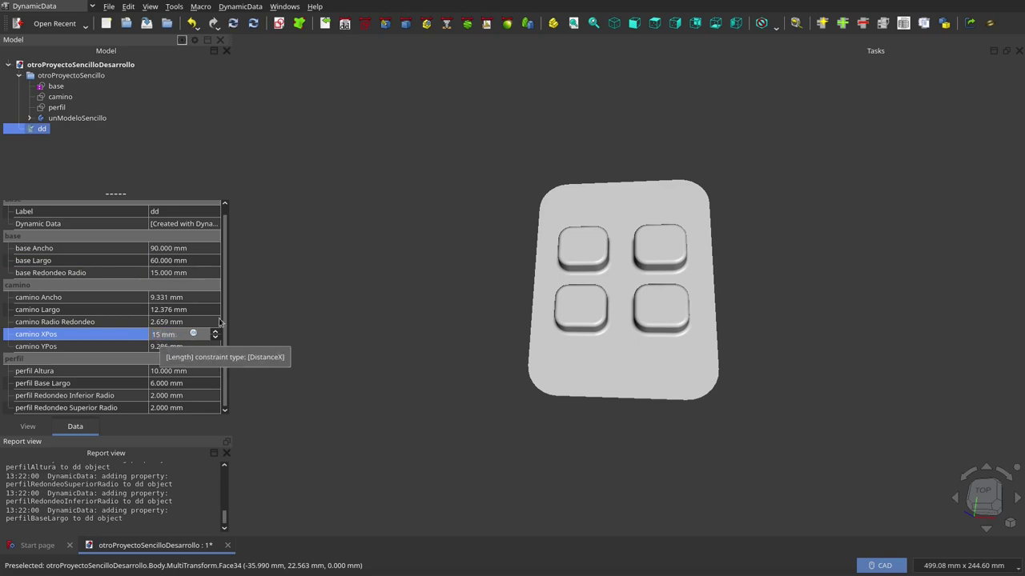
pyautogui.write('15')
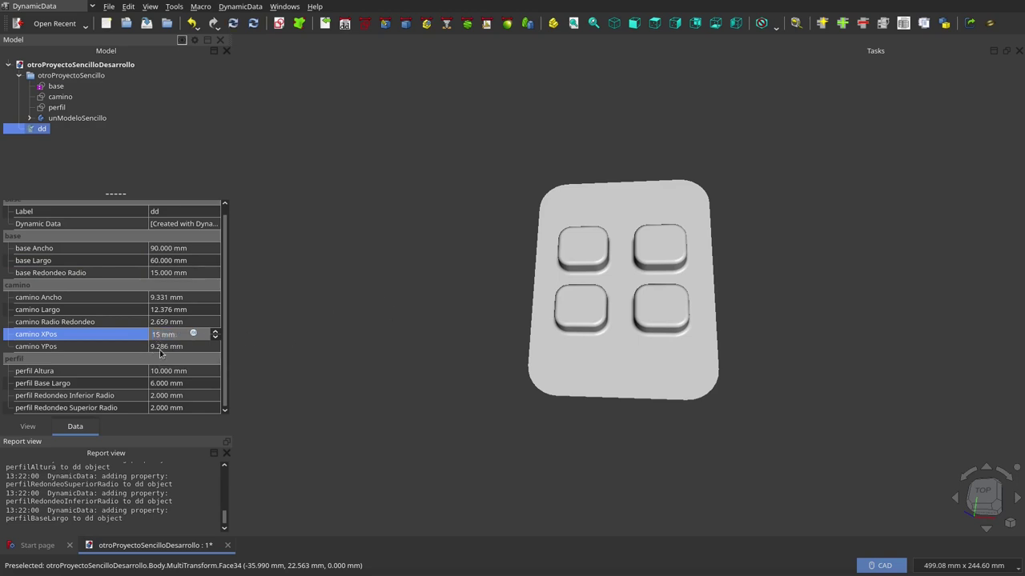
pyautogui.click(160, 350)
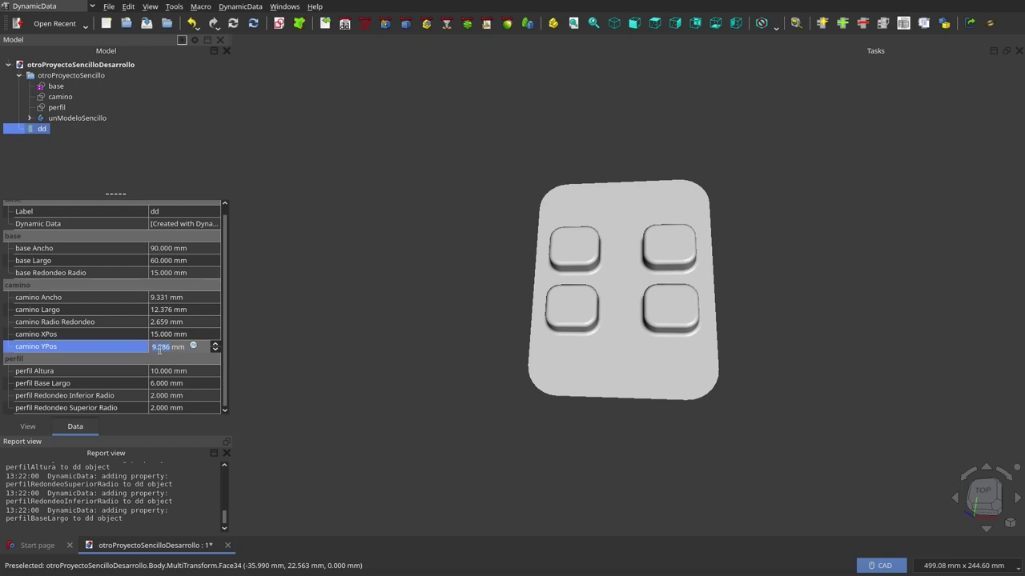
pyautogui.write('10')
pyautogui.click(453, 395)
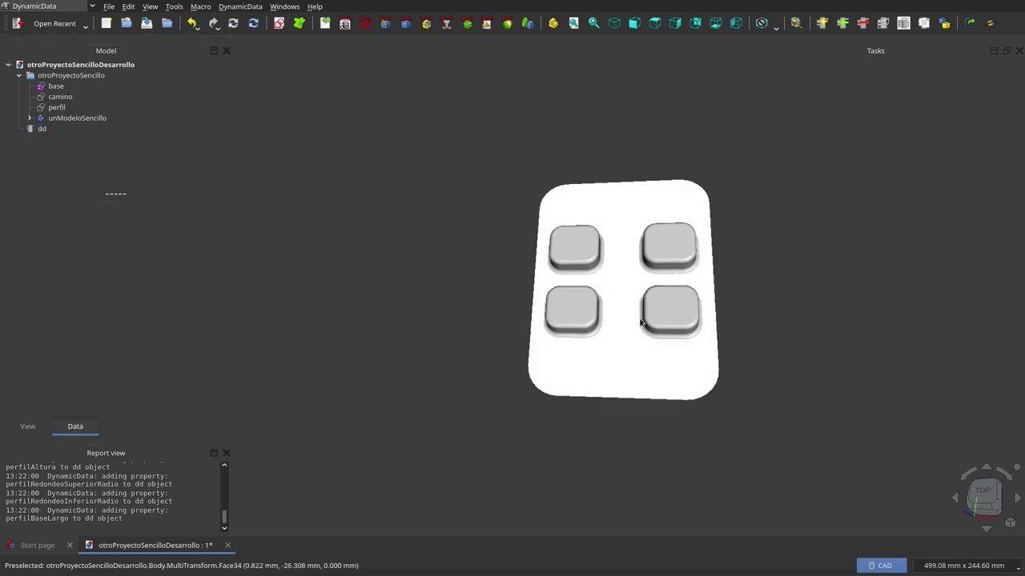
# - Orbit and tilt the model to inspect the repositioned bosses
pyautogui.moveTo(574, 192)
pyautogui.mouseDown(button='middle')
pyautogui.moveTo(593, 271)
pyautogui.moveTo(644, 101)
pyautogui.moveTo(508, 270)
pyautogui.moveTo(635, 91)
pyautogui.moveTo(574, 199)
pyautogui.moveTo(613, 240)
pyautogui.mouseUp(button='middle')
pyautogui.click(43, 129)
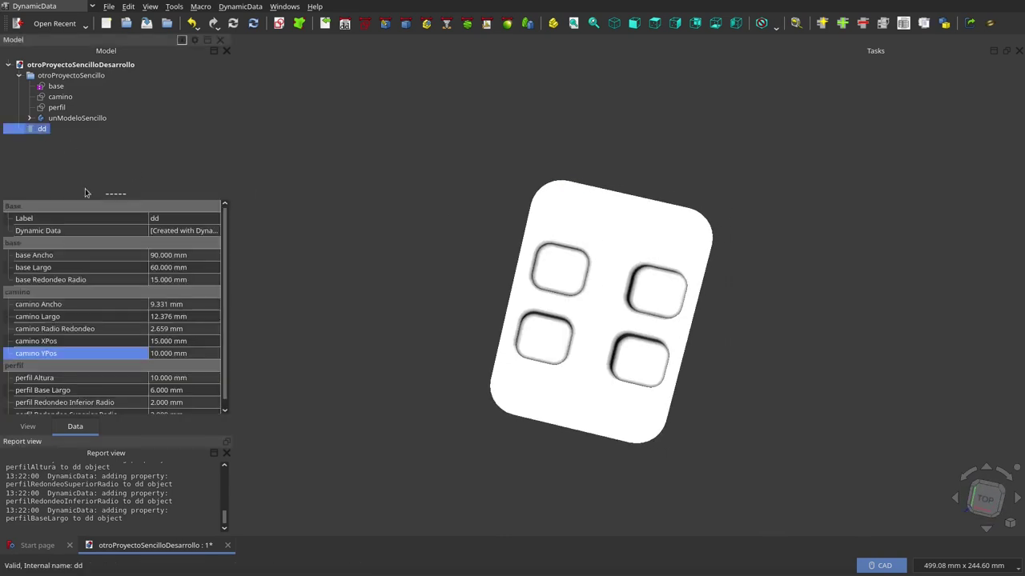
pyautogui.moveTo(473, 273)
pyautogui.mouseDown(button='middle')
pyautogui.moveTo(647, 342)
pyautogui.moveTo(434, 311)
pyautogui.moveTo(558, 357)
pyautogui.moveTo(646, 372)
pyautogui.moveTo(697, 291)
pyautogui.moveTo(552, 300)
pyautogui.moveTo(551, 213)
pyautogui.mouseUp(button='middle')
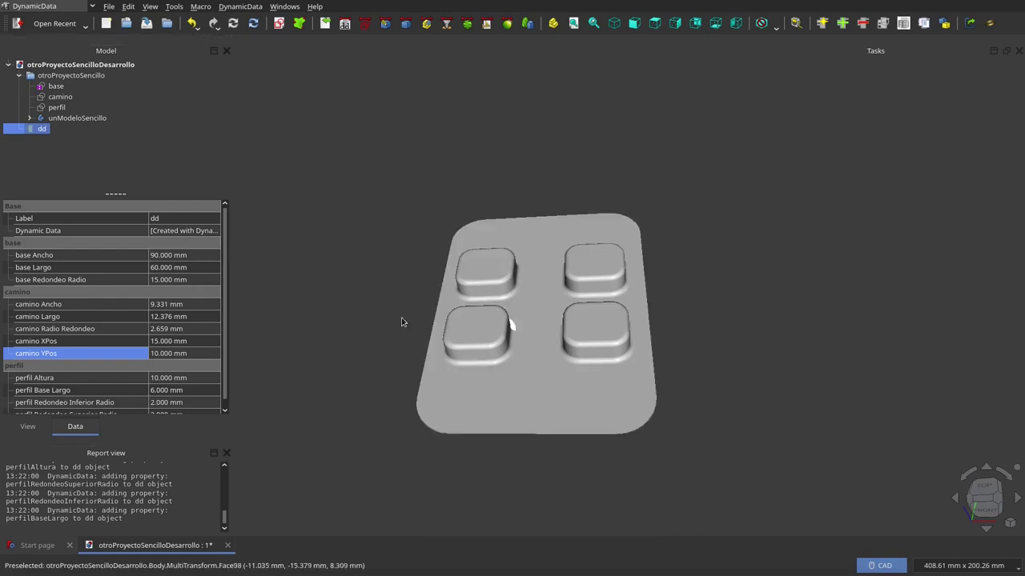
pyautogui.scroll(-1, 224, 302)
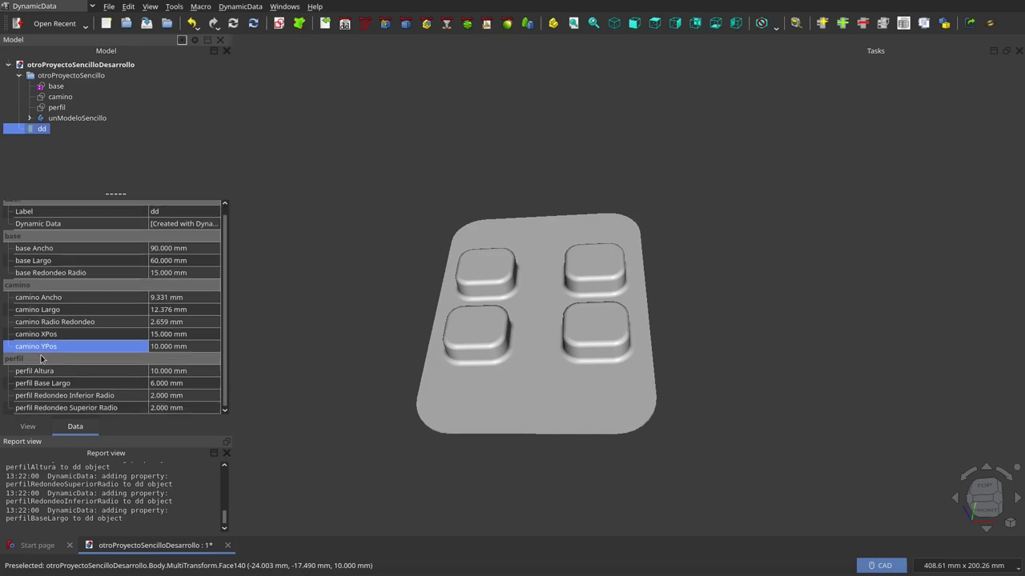
# - Raise dd's perfil Altura to 15 mm for taller bosses, then set perfil Redondeo Inferior Radio to 4 mm
pyautogui.click(155, 372)
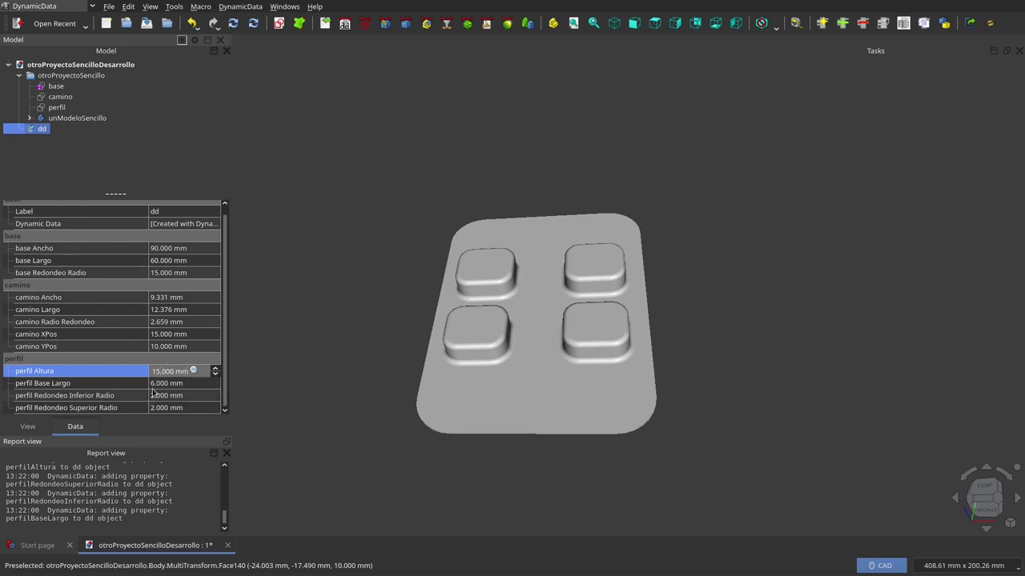
pyautogui.click(157, 385)
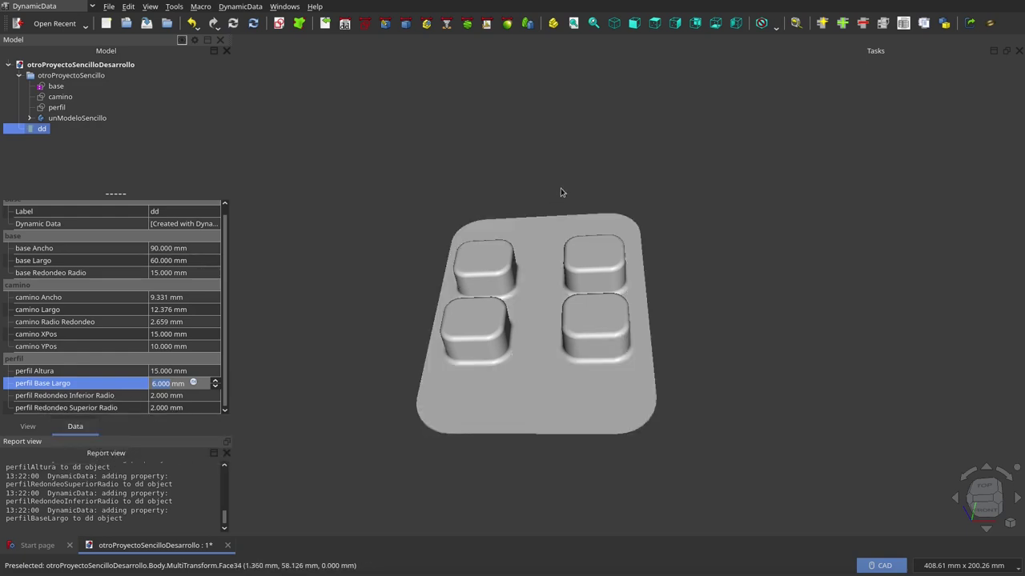
pyautogui.moveTo(566, 169)
pyautogui.mouseDown(button='middle')
pyautogui.moveTo(513, 235)
pyautogui.moveTo(575, 230)
pyautogui.mouseUp(button='middle')
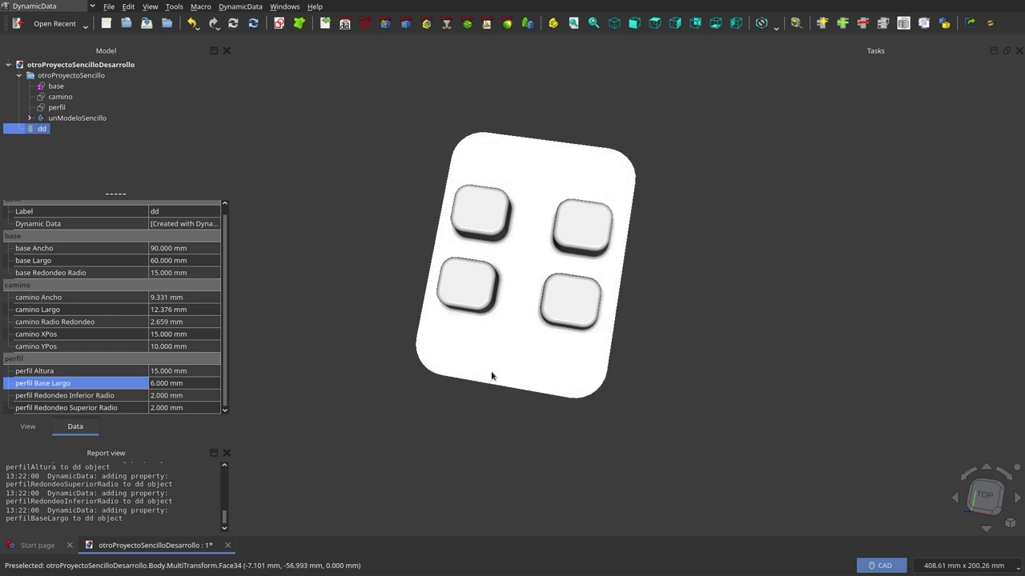
pyautogui.press('0')
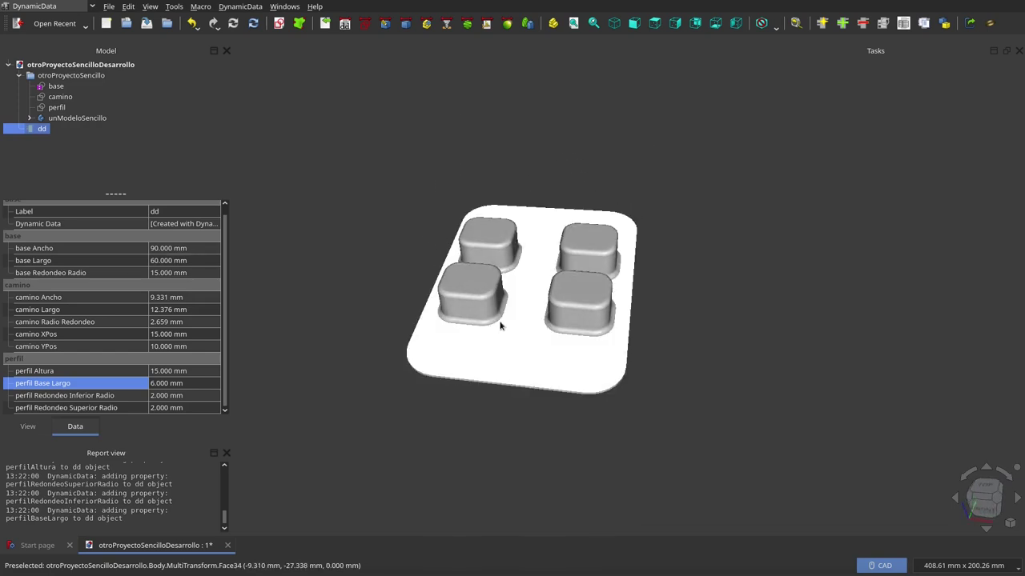
pyautogui.click(158, 397)
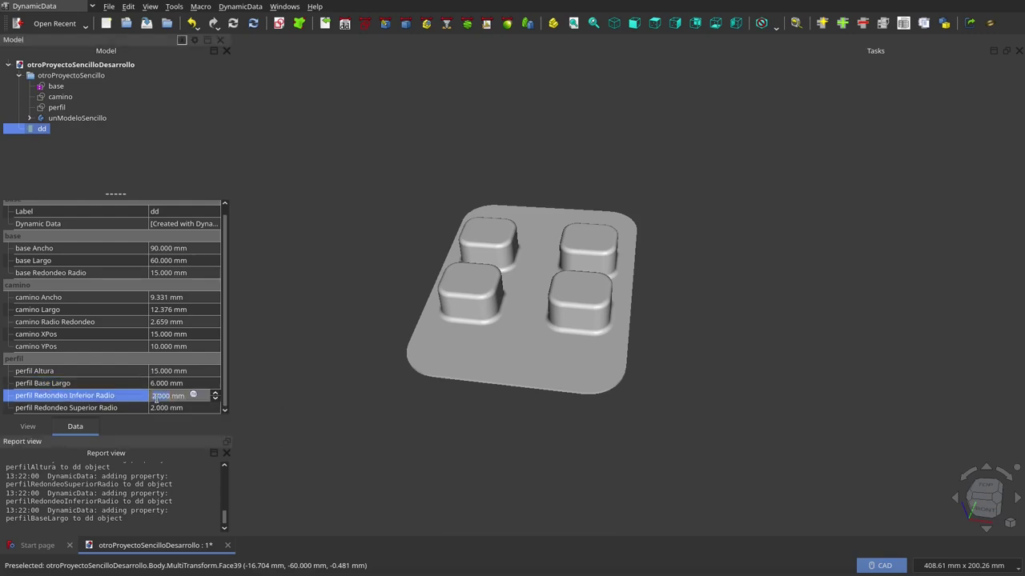